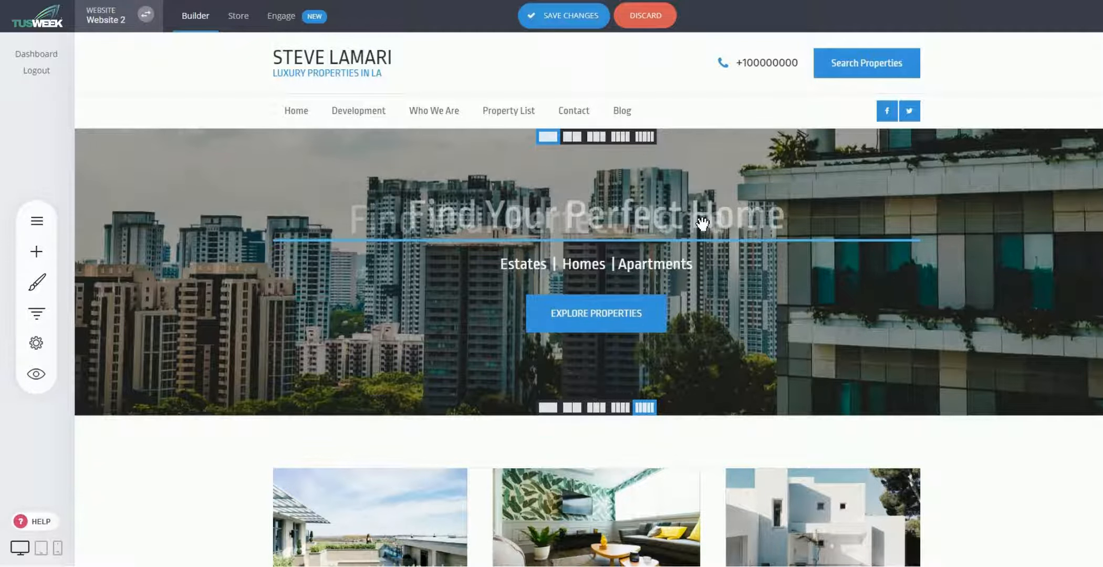
Step: Move the "Recent Sales" heading above the living room image in its column
{"action": "left_click_drag", "start_coordinate": [702, 223], "coordinate": [683, 267]}
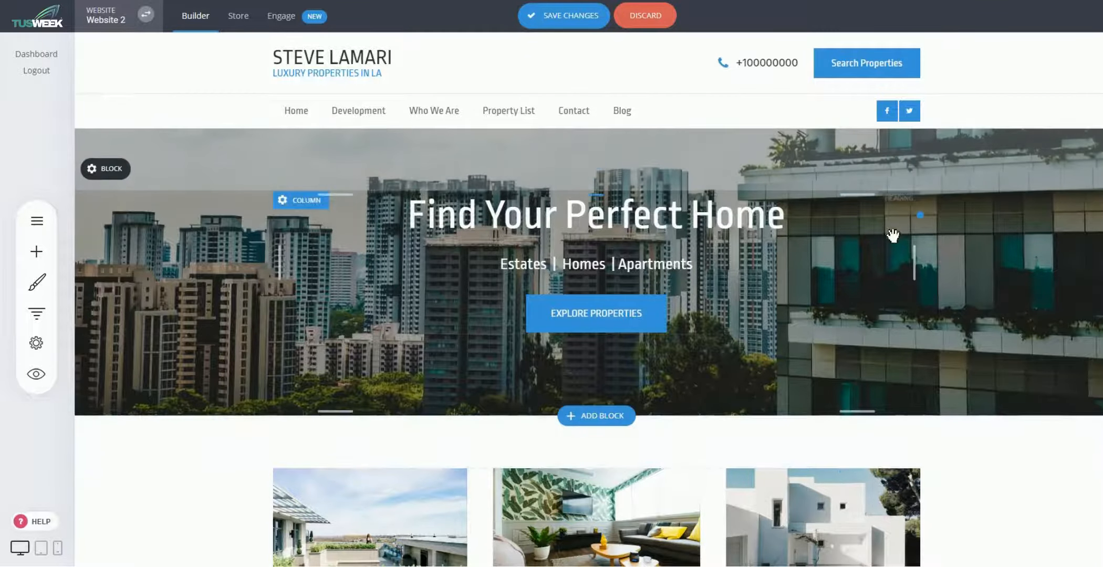
{"action": "scroll", "coordinate": [745, 268], "scroll_direction": "down", "scroll_amount": 4}
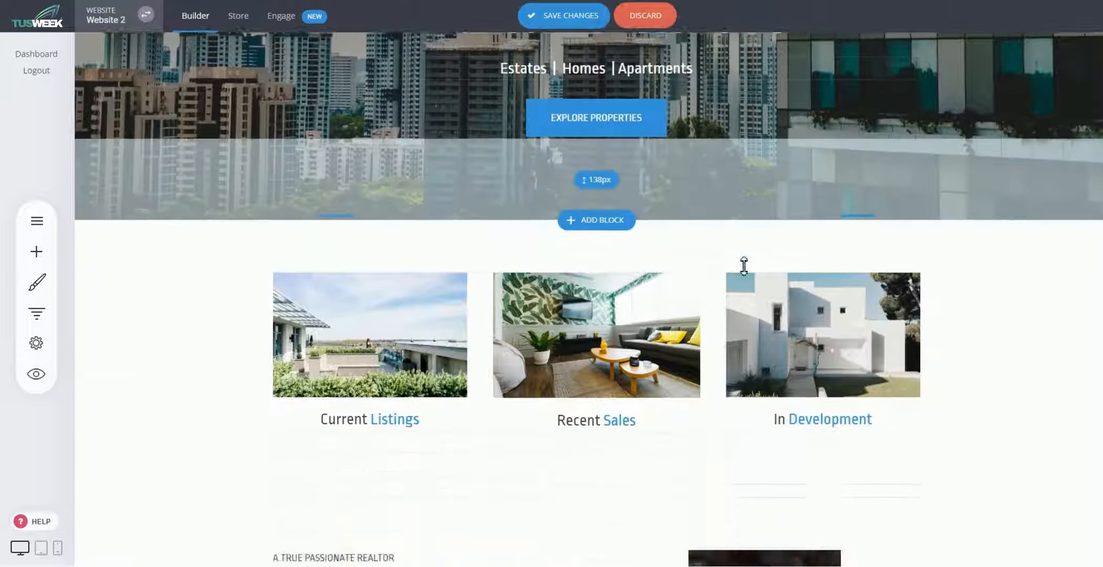
{"action": "scroll", "coordinate": [744, 266], "scroll_direction": "down", "scroll_amount": 2}
{"action": "left_click_drag", "start_coordinate": [623, 312], "coordinate": [632, 193]}
{"action": "scroll", "coordinate": [956, 265], "scroll_direction": "up", "scroll_amount": 6}
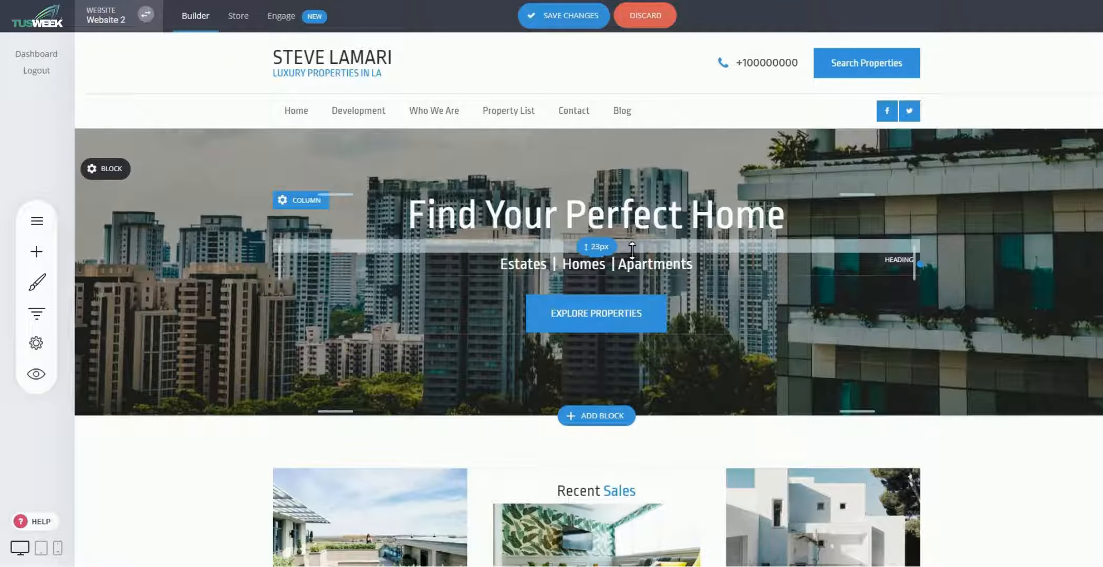
Step: Increase the top and bottom spacing of the "Find Your Perfect Home" hero block slightly
{"action": "left_click_drag", "start_coordinate": [659, 246], "coordinate": [652, 246]}
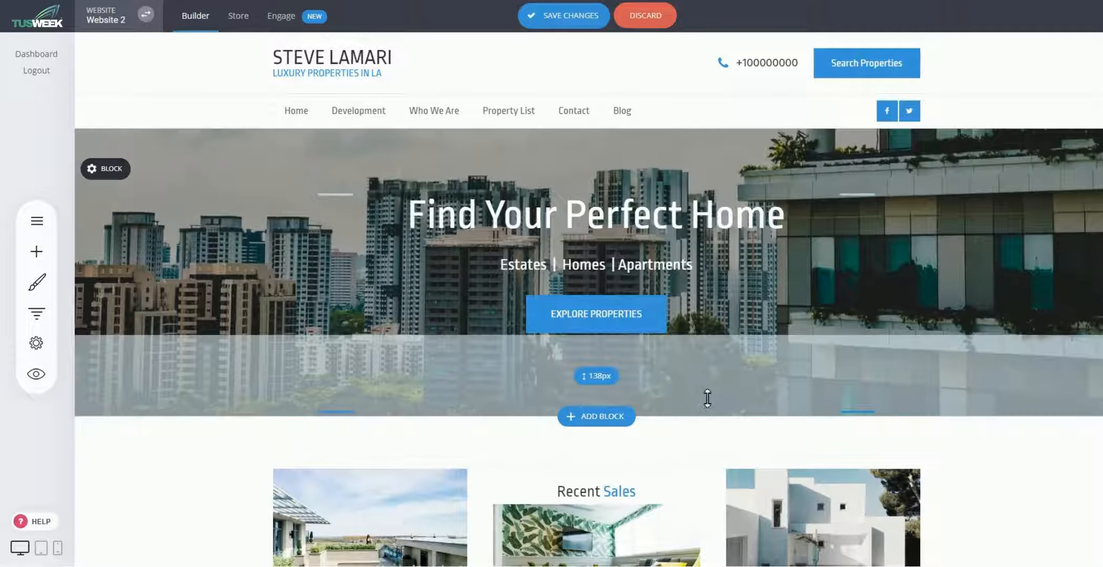
{"action": "mouse_move", "coordinate": [592, 167]}
{"action": "left_mouse_down"}
{"action": "mouse_move", "coordinate": [593, 202]}
{"action": "mouse_move", "coordinate": [596, 177]}
{"action": "left_mouse_up"}
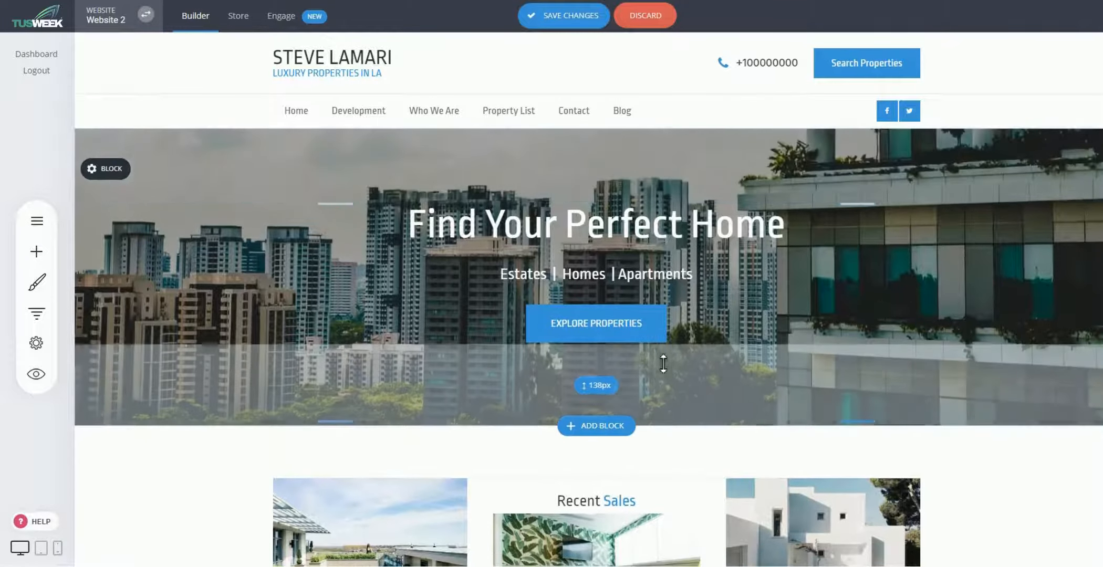
{"action": "left_click_drag", "start_coordinate": [663, 364], "coordinate": [666, 382]}
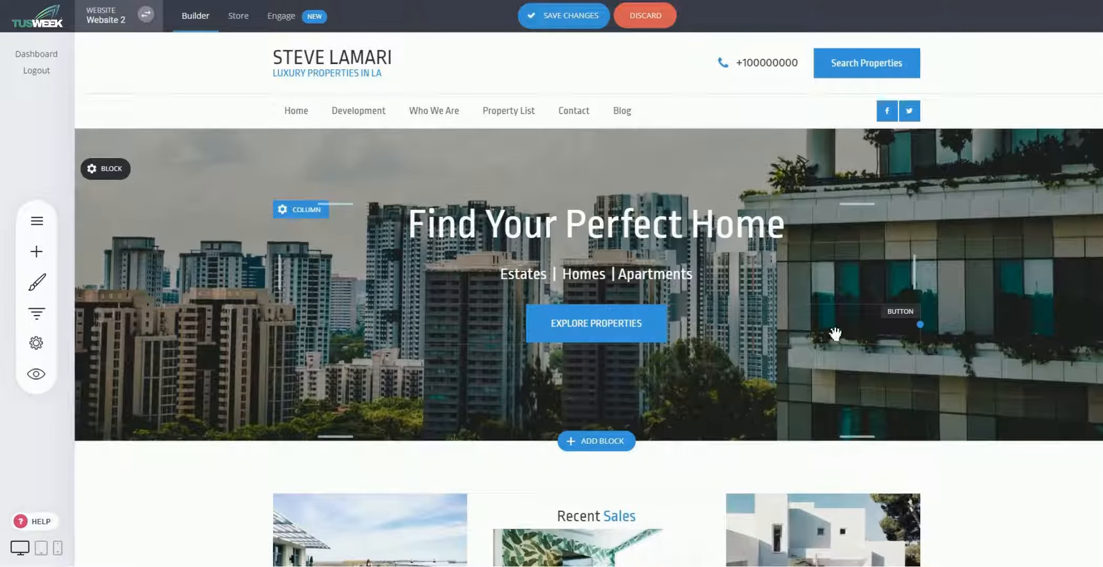
Step: Move the living room image back above the "Recent Sales" heading
{"action": "scroll", "coordinate": [835, 333], "scroll_direction": "down", "scroll_amount": 5}
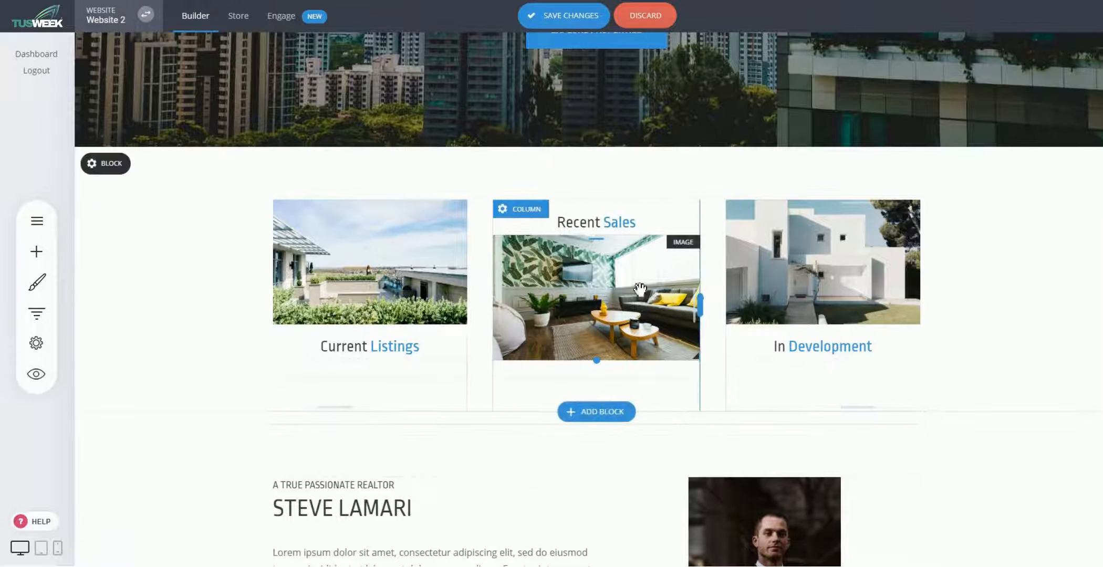
{"action": "left_click_drag", "start_coordinate": [639, 288], "coordinate": [640, 215]}
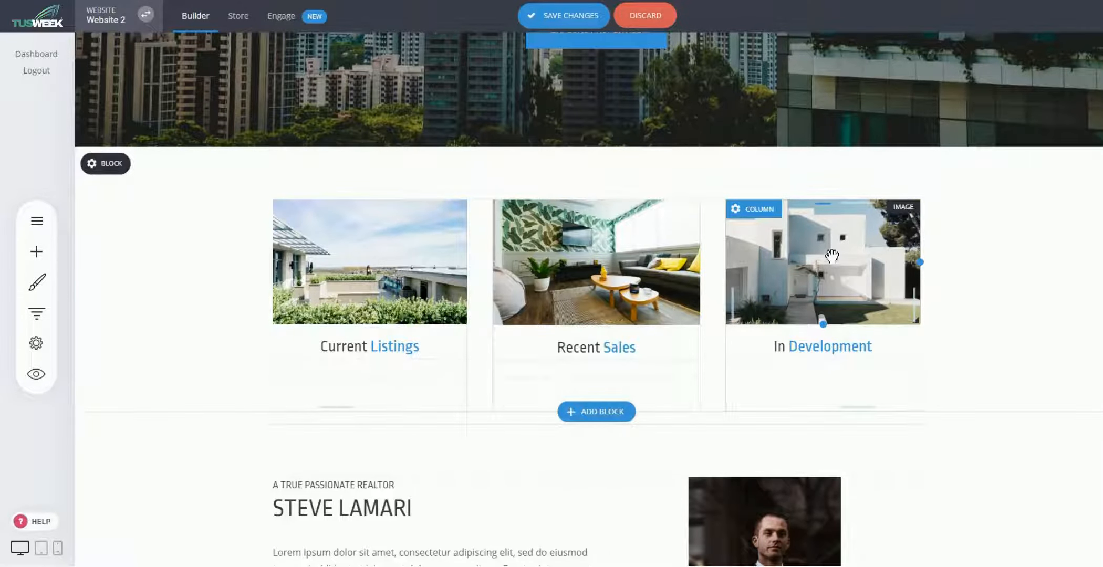
Step: Review the container settings of the hero block, including its background image and overlay options
{"action": "scroll", "coordinate": [832, 255], "scroll_direction": "up", "scroll_amount": 5}
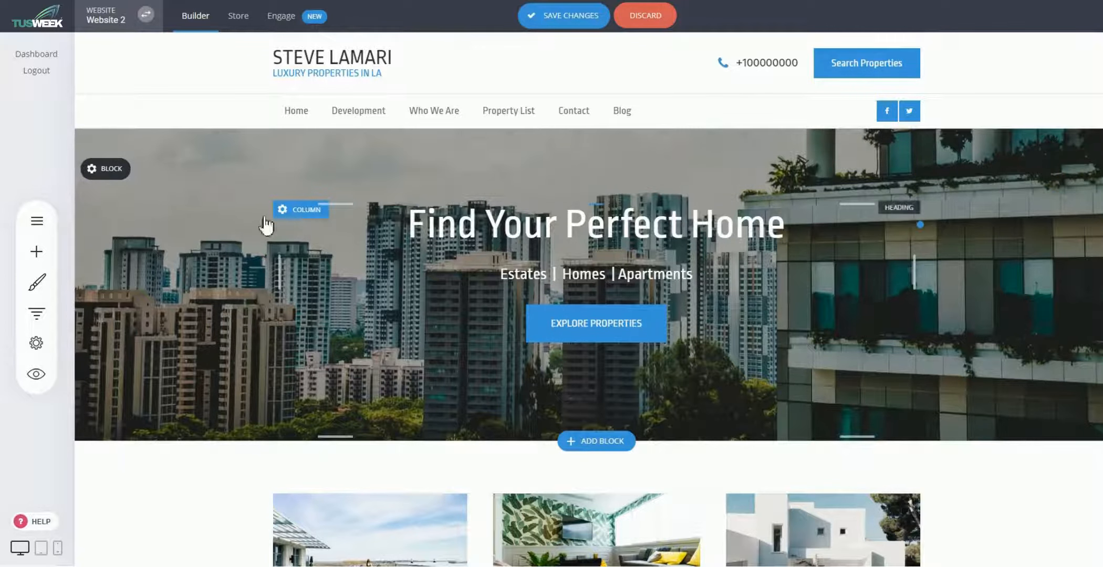
{"action": "left_click", "coordinate": [106, 175]}
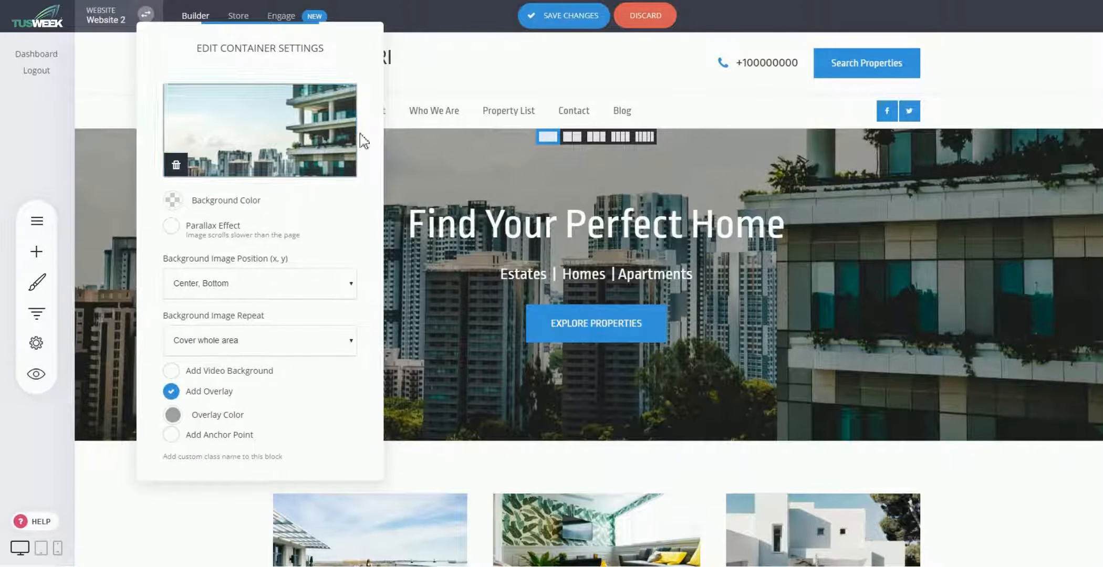
{"action": "left_click", "coordinate": [583, 183]}
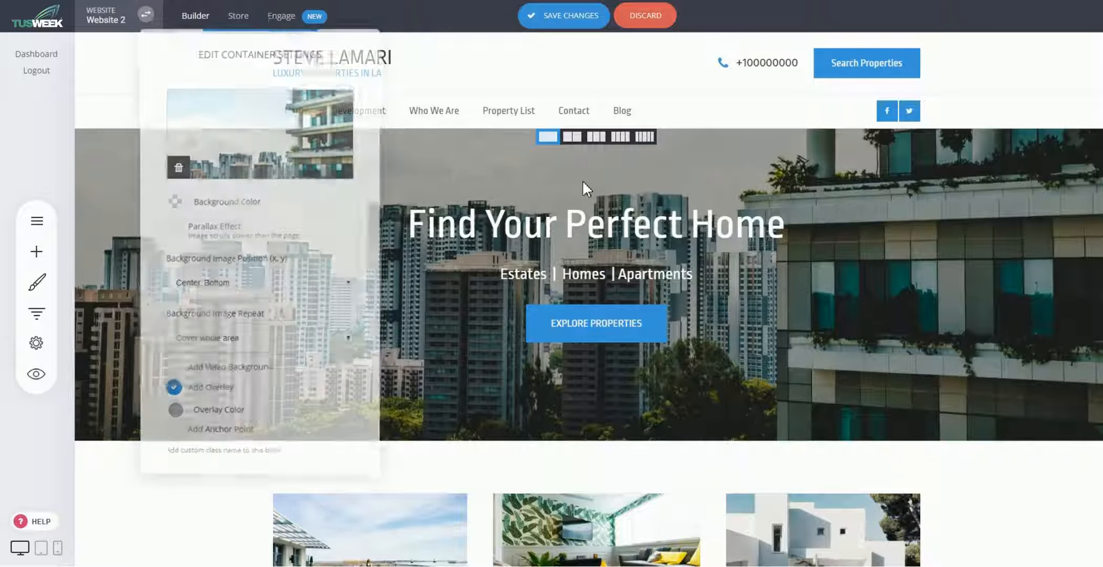
Step: Split the hero block into two columns
{"action": "scroll", "coordinate": [940, 342], "scroll_direction": "down", "scroll_amount": 4}
{"action": "scroll", "coordinate": [686, 225], "scroll_direction": "up", "scroll_amount": 4}
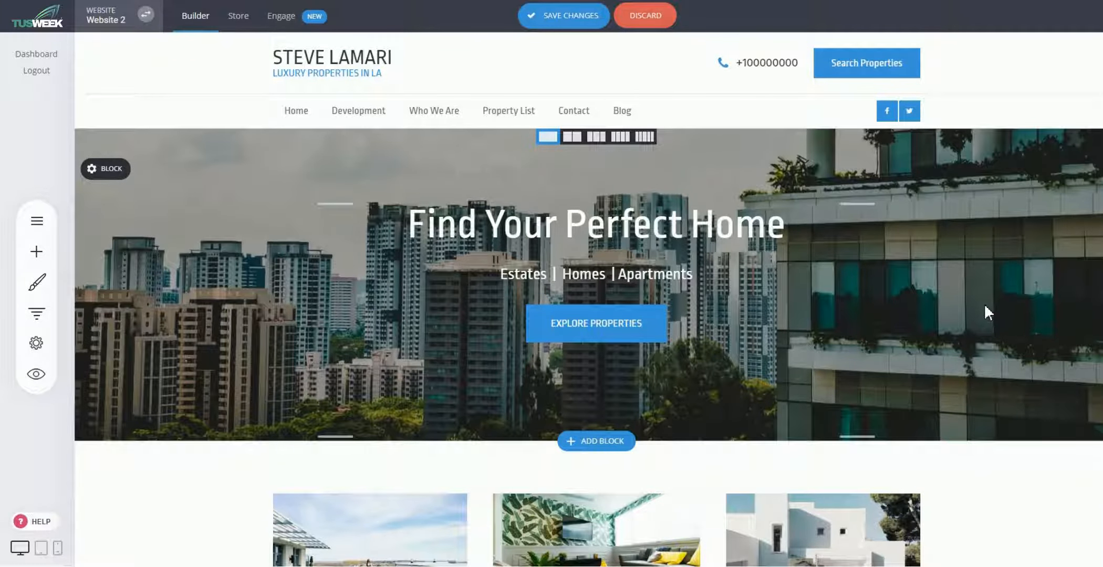
{"action": "scroll", "coordinate": [578, 263], "scroll_direction": "down", "scroll_amount": 2}
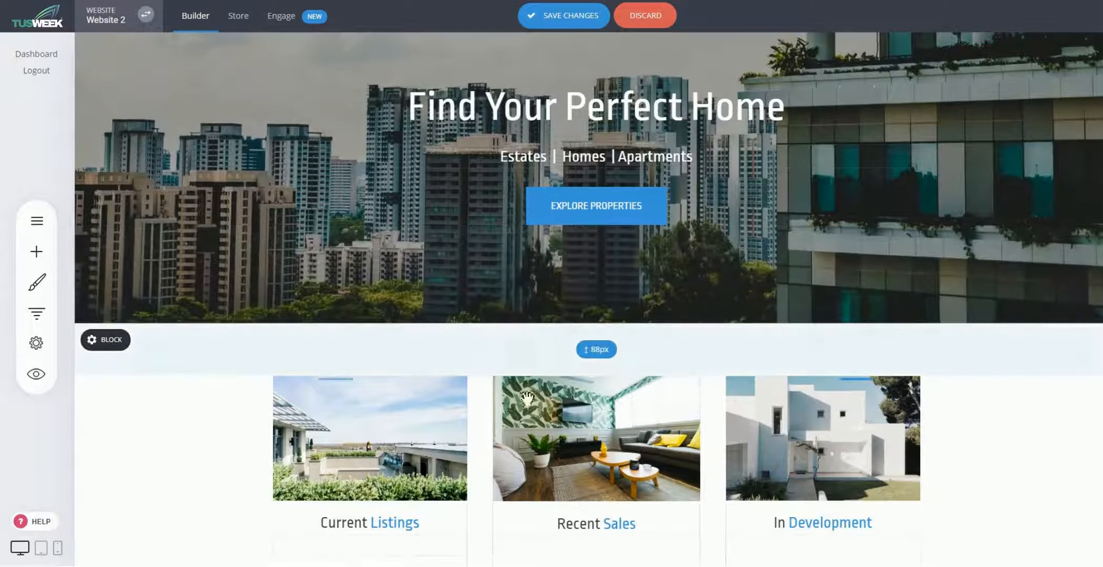
{"action": "scroll", "coordinate": [514, 244], "scroll_direction": "down", "scroll_amount": 3}
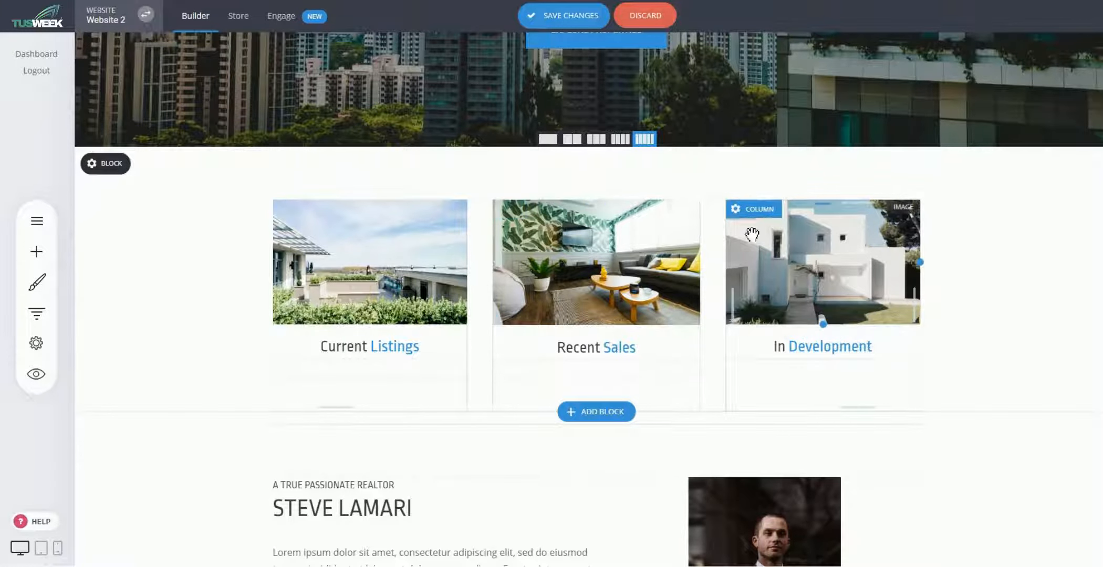
{"action": "scroll", "coordinate": [962, 292], "scroll_direction": "up", "scroll_amount": 5}
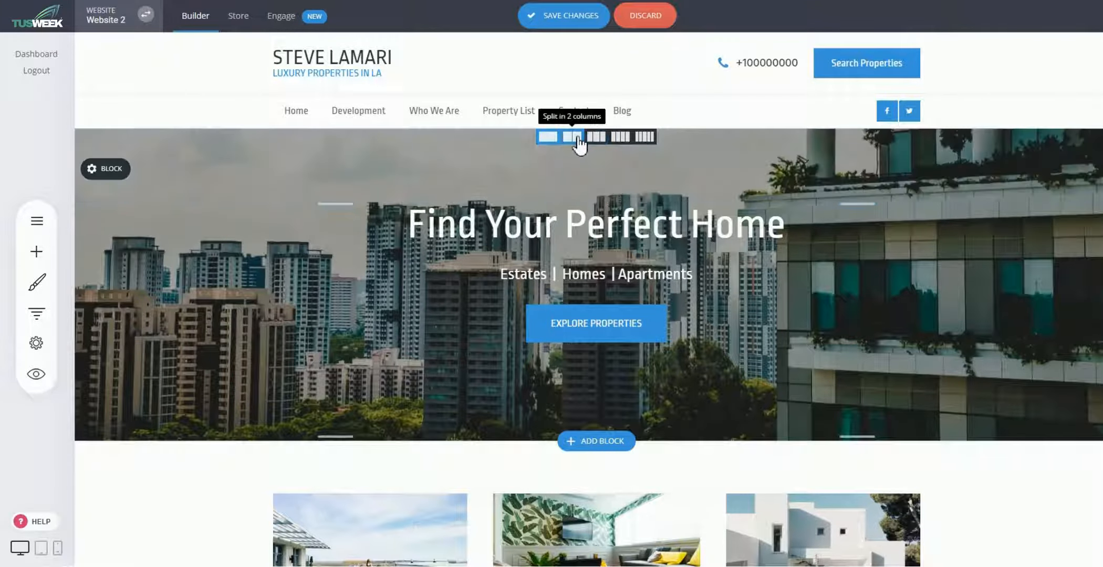
{"action": "left_click", "coordinate": [578, 139]}
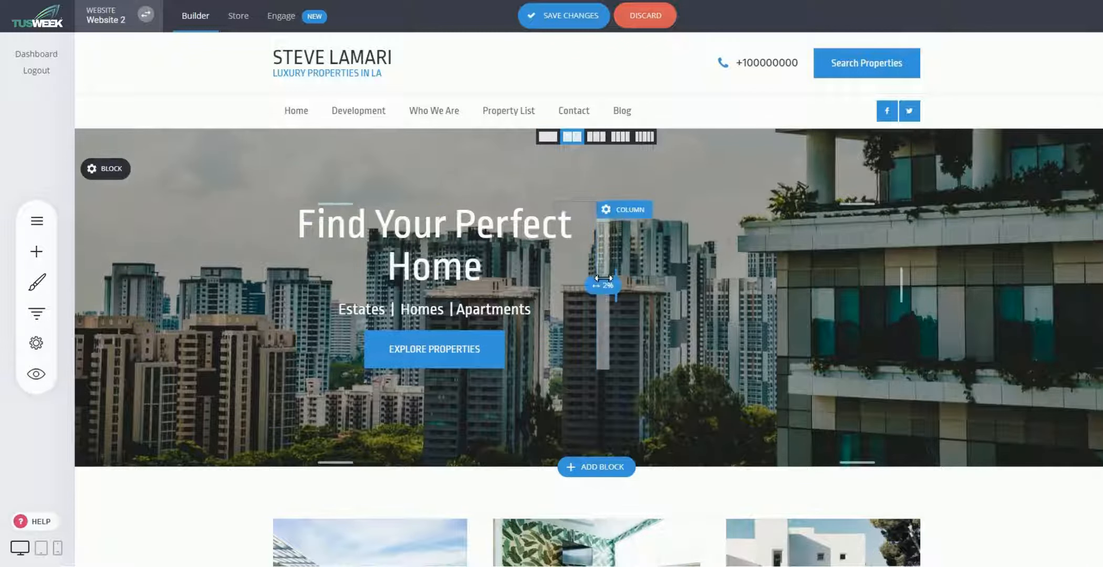
{"action": "mouse_move", "coordinate": [596, 284]}
{"action": "left_mouse_down"}
{"action": "mouse_move", "coordinate": [678, 285]}
{"action": "mouse_move", "coordinate": [598, 281]}
{"action": "left_mouse_up"}
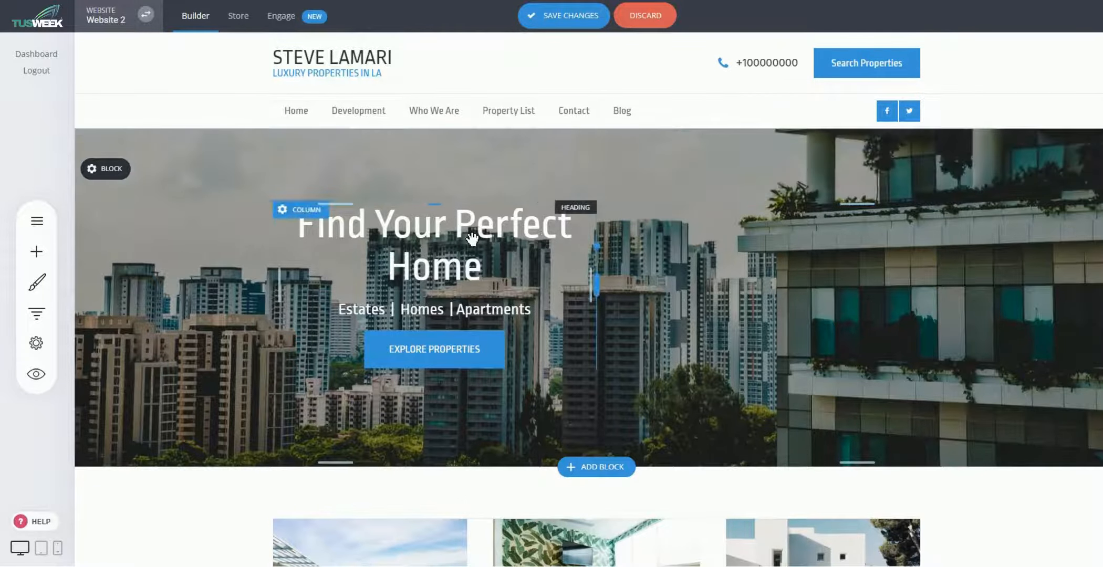
Step: Left-align the "Find Your Perfect Home" heading in the hero block's first column
{"action": "left_click", "coordinate": [472, 239]}
{"action": "left_click", "coordinate": [501, 187]}
{"action": "left_click", "coordinate": [506, 211]}
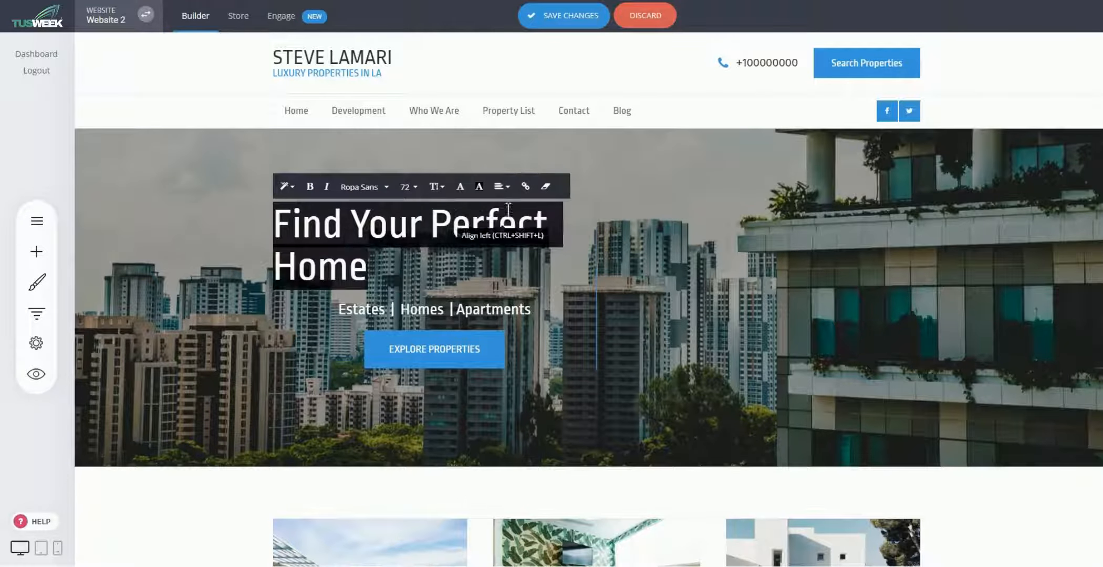
{"action": "left_click", "coordinate": [825, 249]}
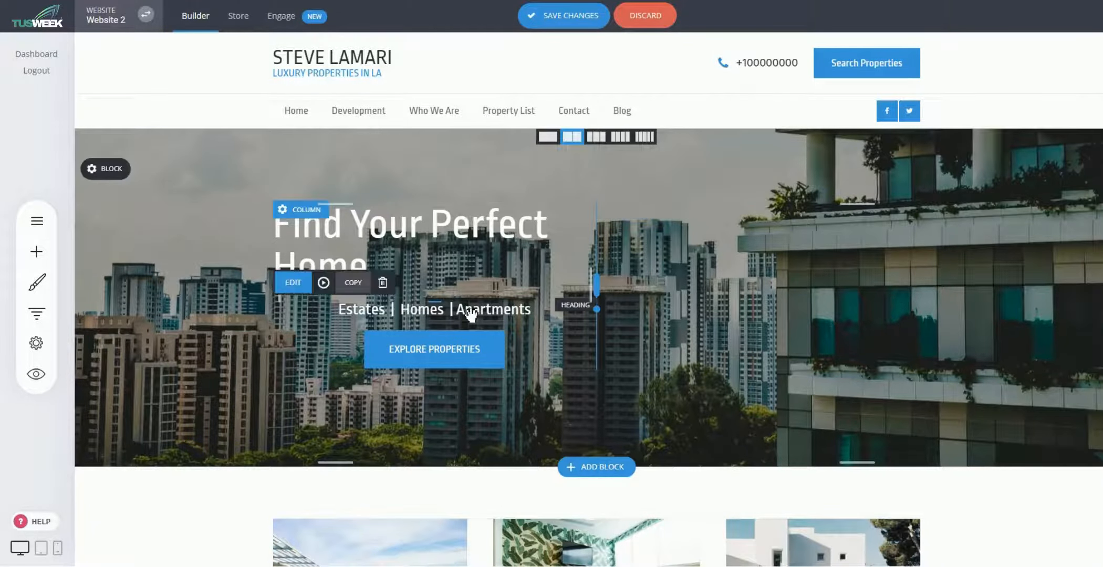
Step: Left-align the "Estates | Homes | Apartments" subheading in the hero block
{"action": "left_click", "coordinate": [471, 315]}
{"action": "left_click", "coordinate": [504, 286]}
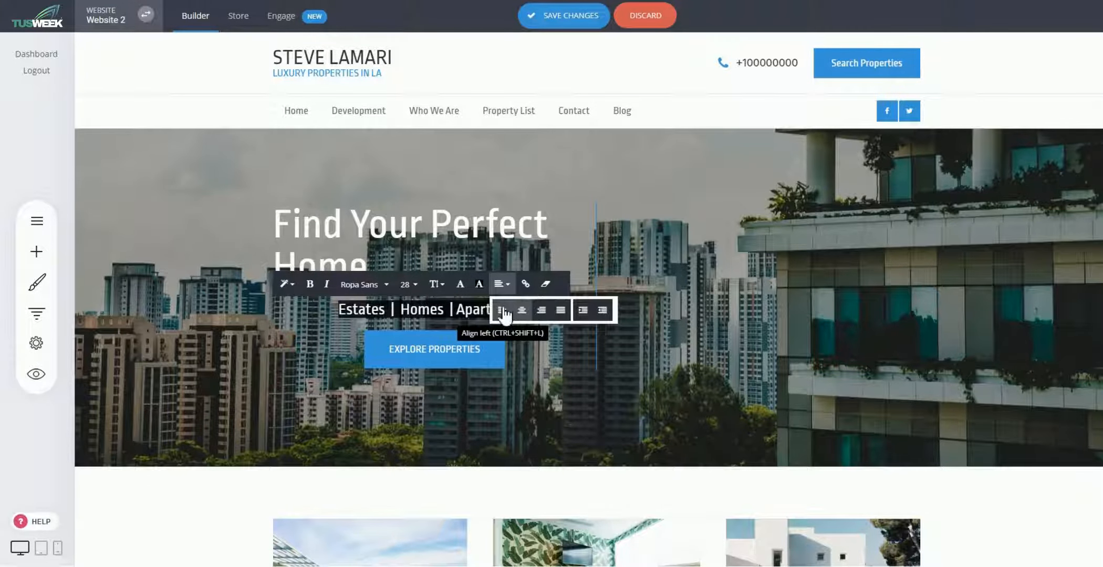
{"action": "left_click", "coordinate": [502, 312]}
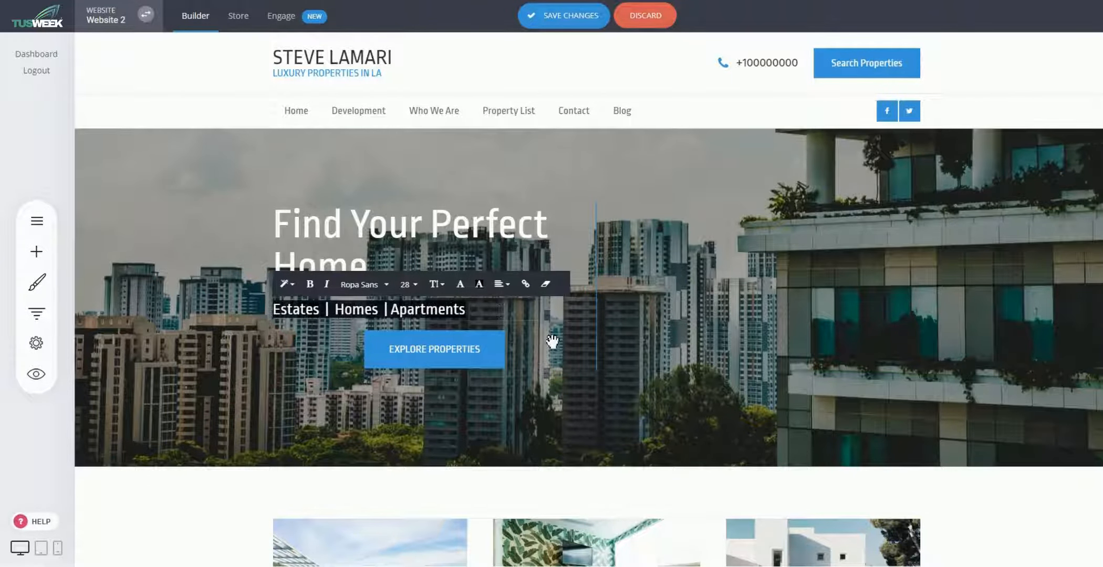
{"action": "left_click", "coordinate": [818, 321]}
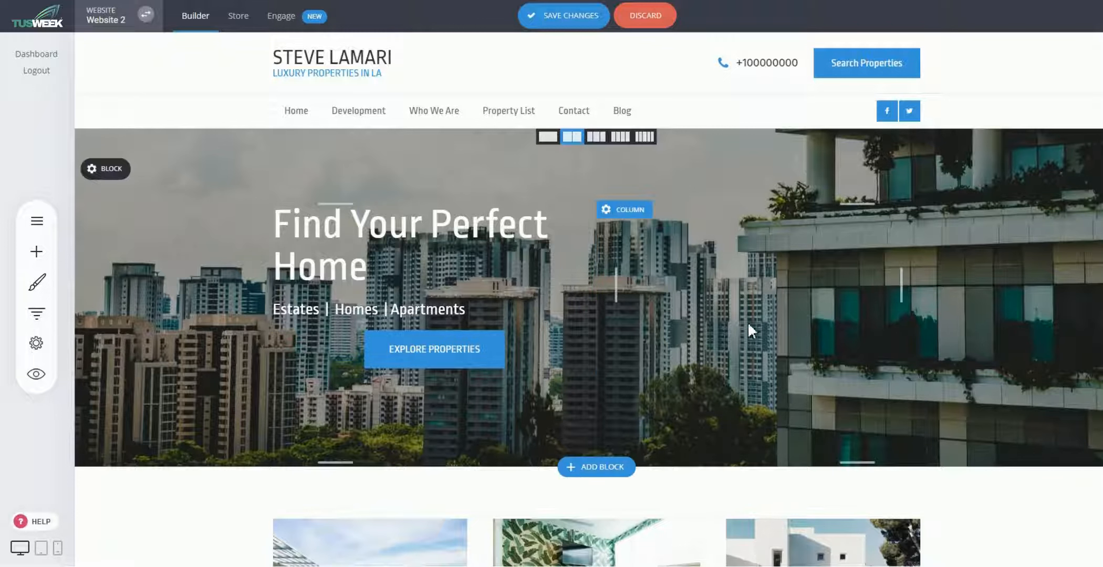
Step: Set the alignment of the "EXPLORE PROPERTIES" button in the hero block to Align Left
{"action": "left_click", "coordinate": [445, 351]}
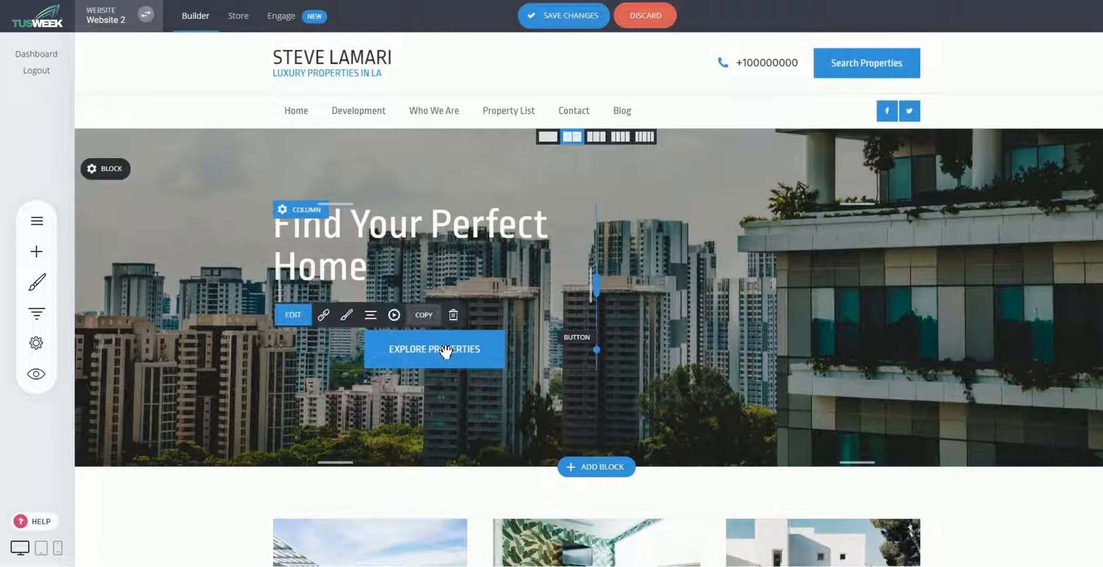
{"action": "left_click", "coordinate": [419, 249]}
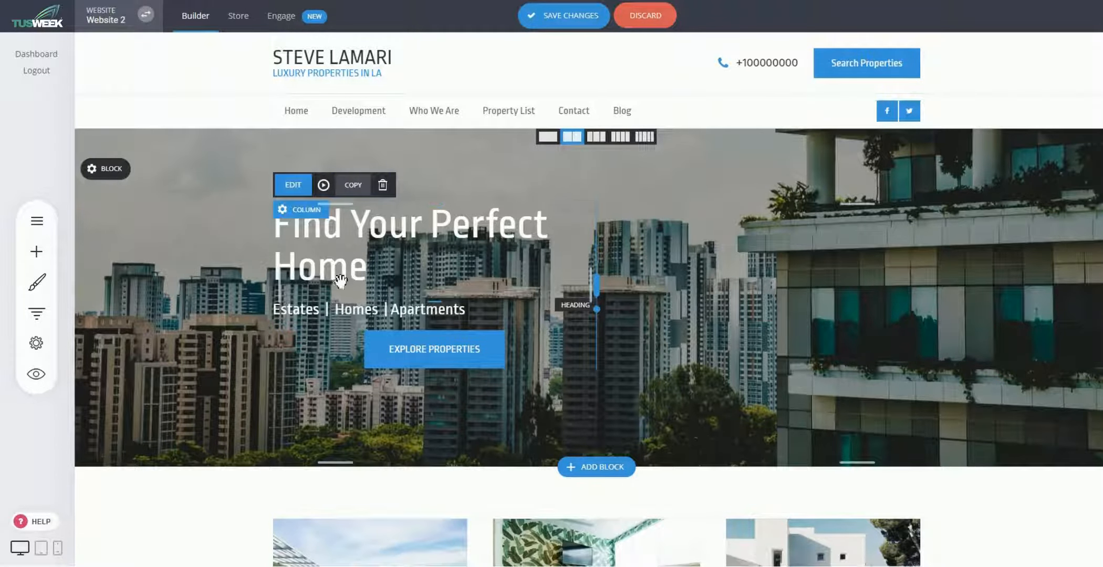
{"action": "left_click", "coordinate": [340, 312]}
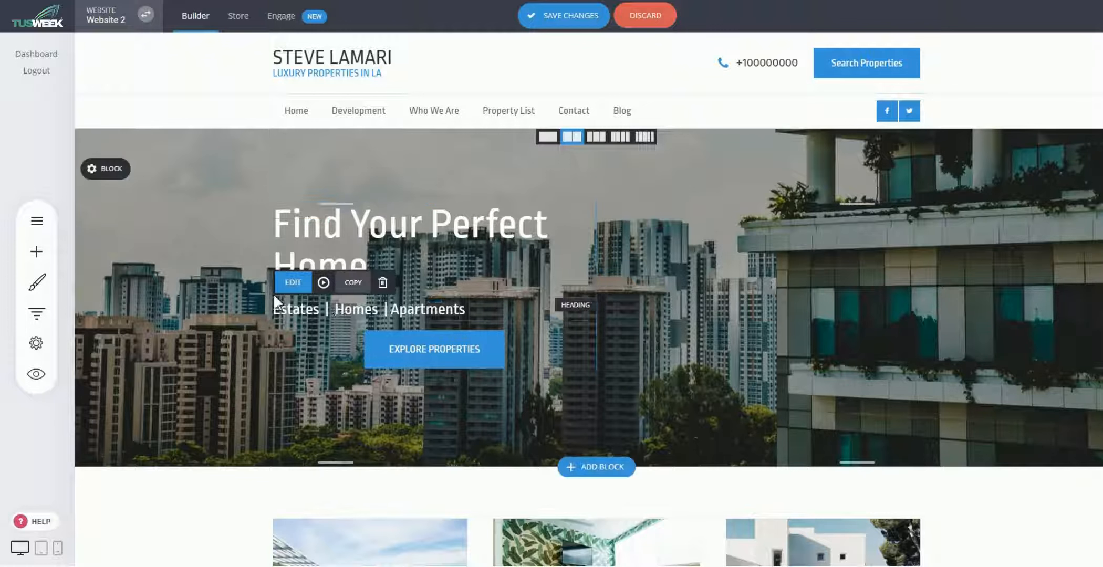
{"action": "left_click", "coordinate": [427, 350]}
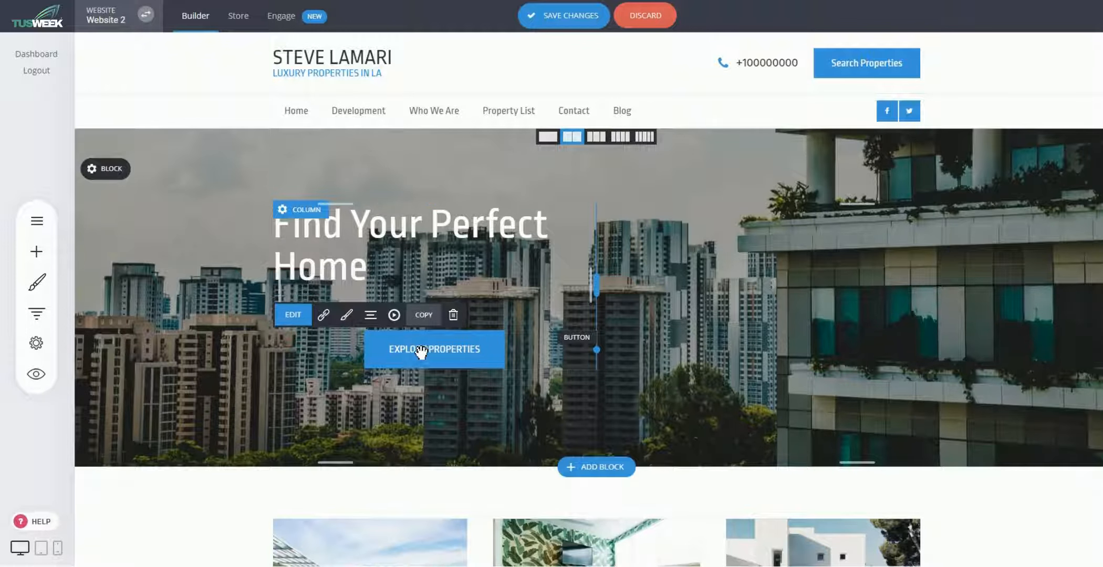
{"action": "left_click", "coordinate": [369, 321]}
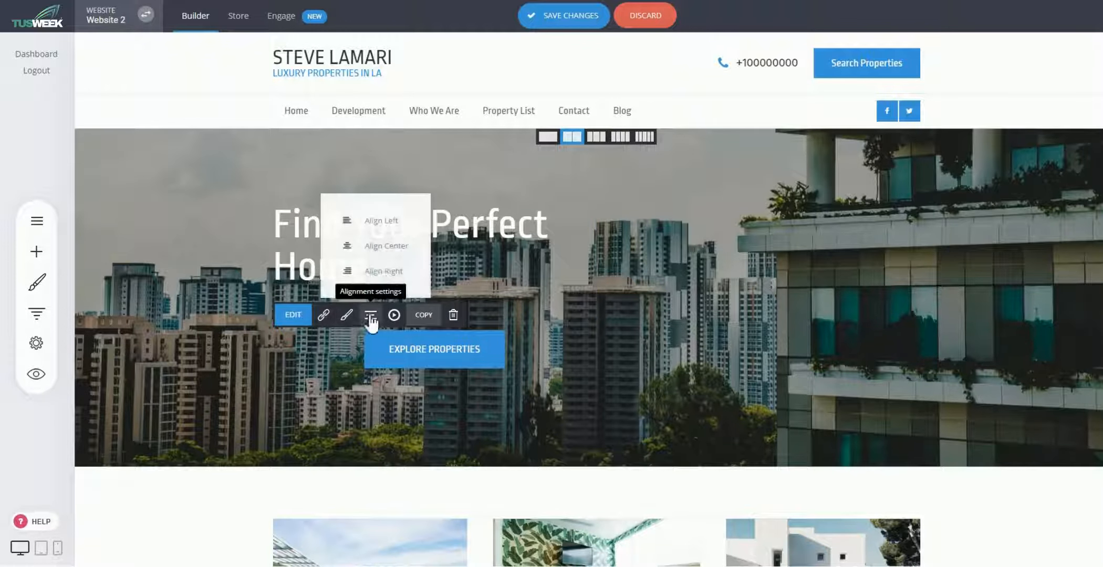
{"action": "left_click", "coordinate": [377, 219]}
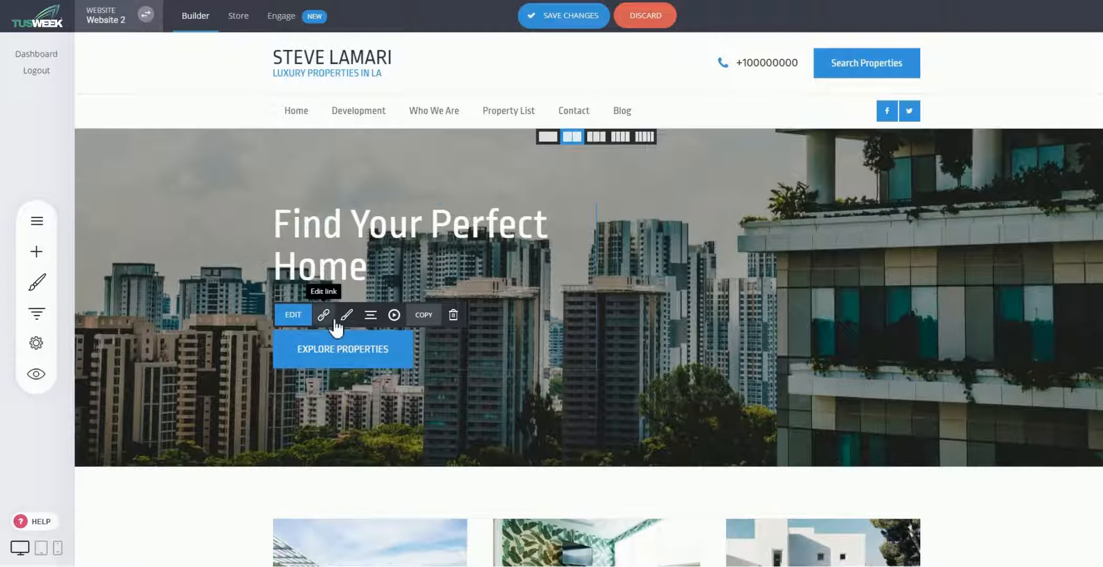
{"action": "left_click", "coordinate": [980, 290]}
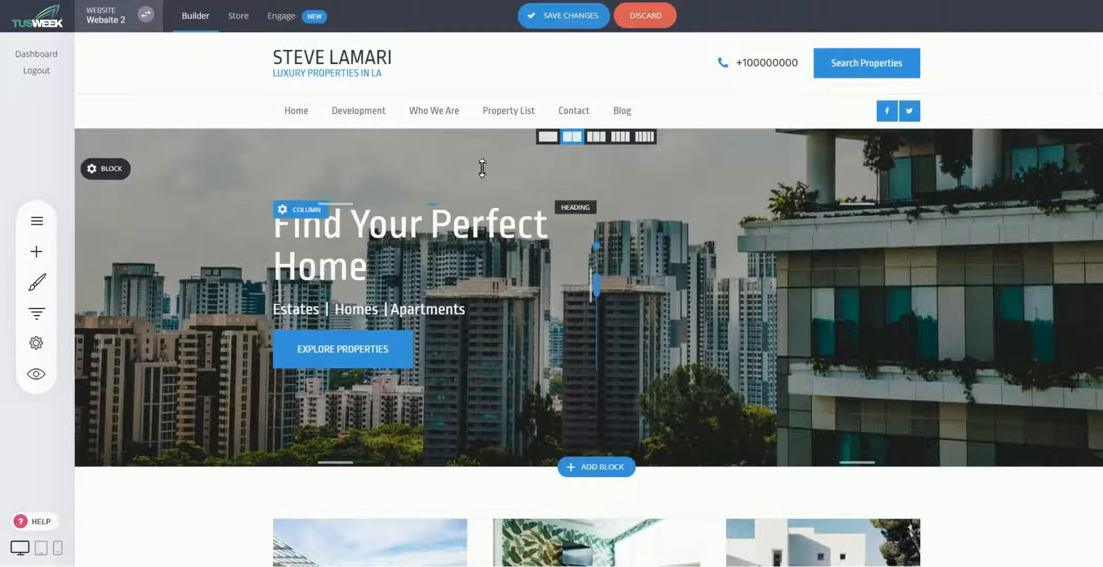
Step: Review the image settings of the picture above the "Current Listings" heading
{"action": "scroll", "coordinate": [785, 270], "scroll_direction": "down", "scroll_amount": 5}
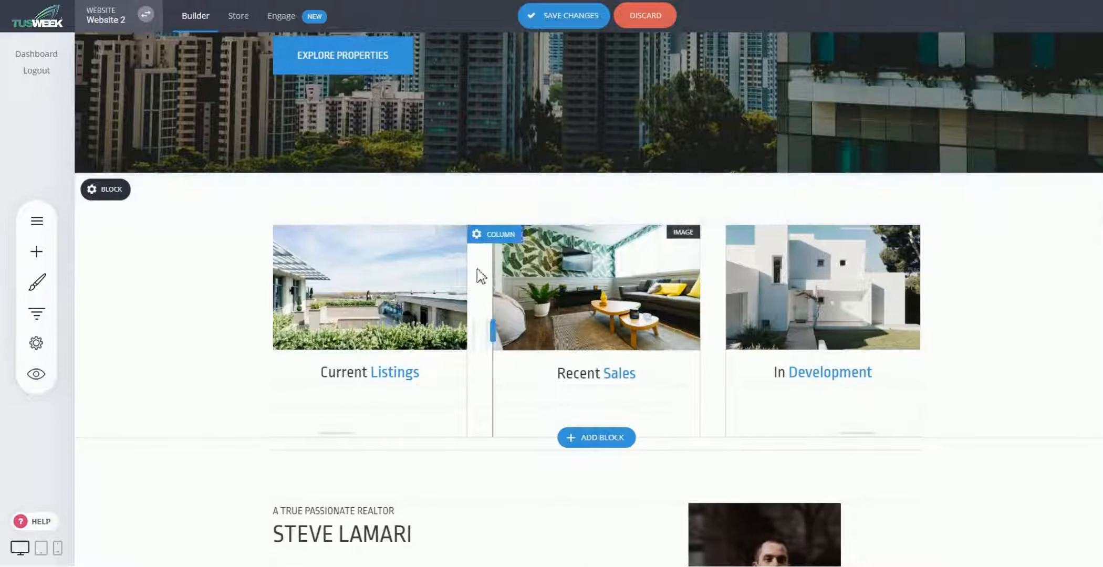
{"action": "left_click", "coordinate": [379, 296]}
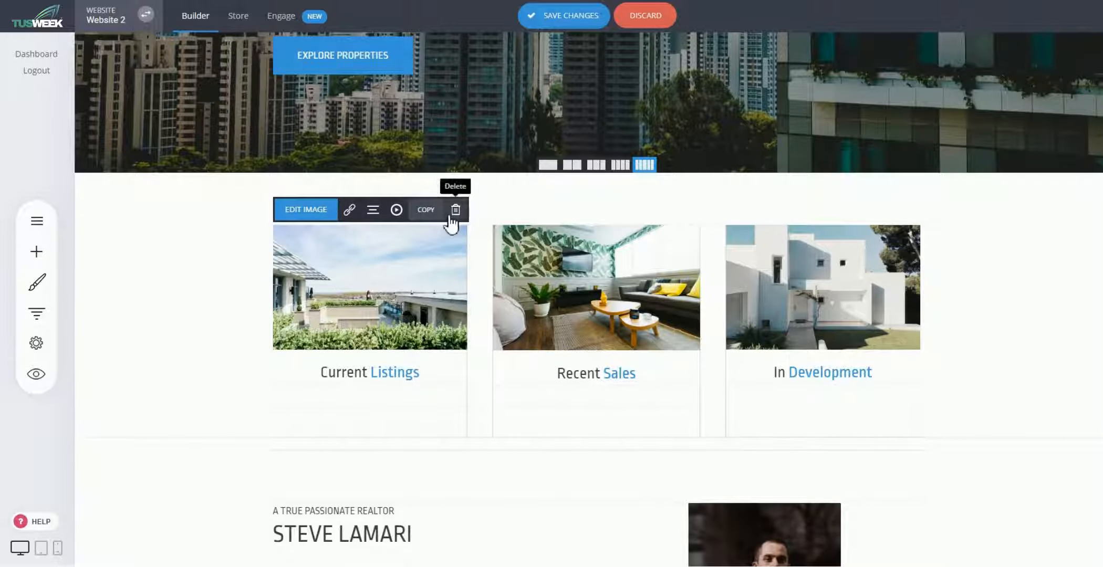
{"action": "left_click", "coordinate": [394, 296]}
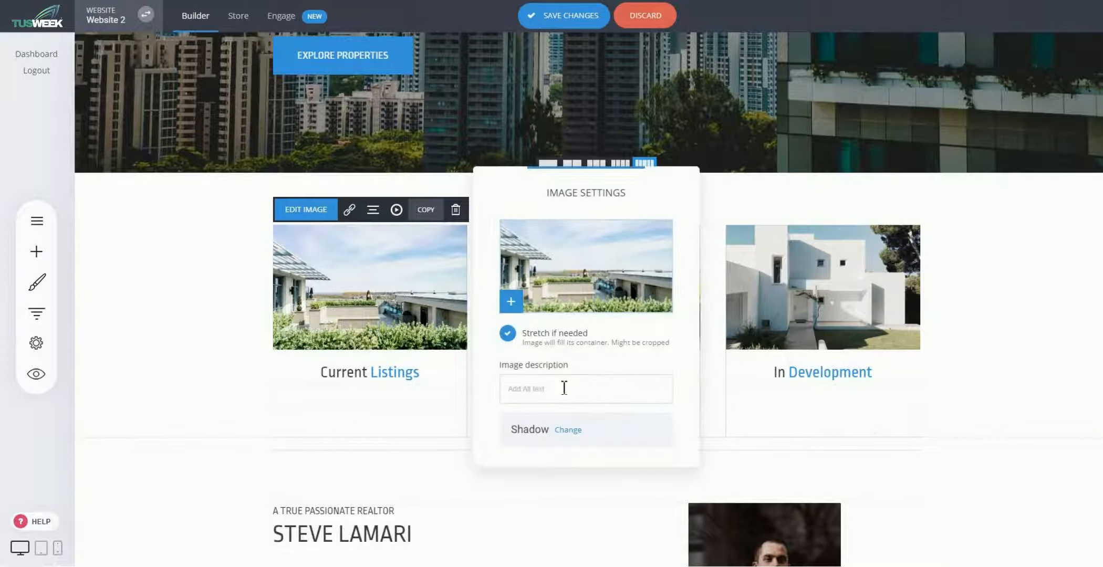
{"action": "left_click", "coordinate": [252, 303]}
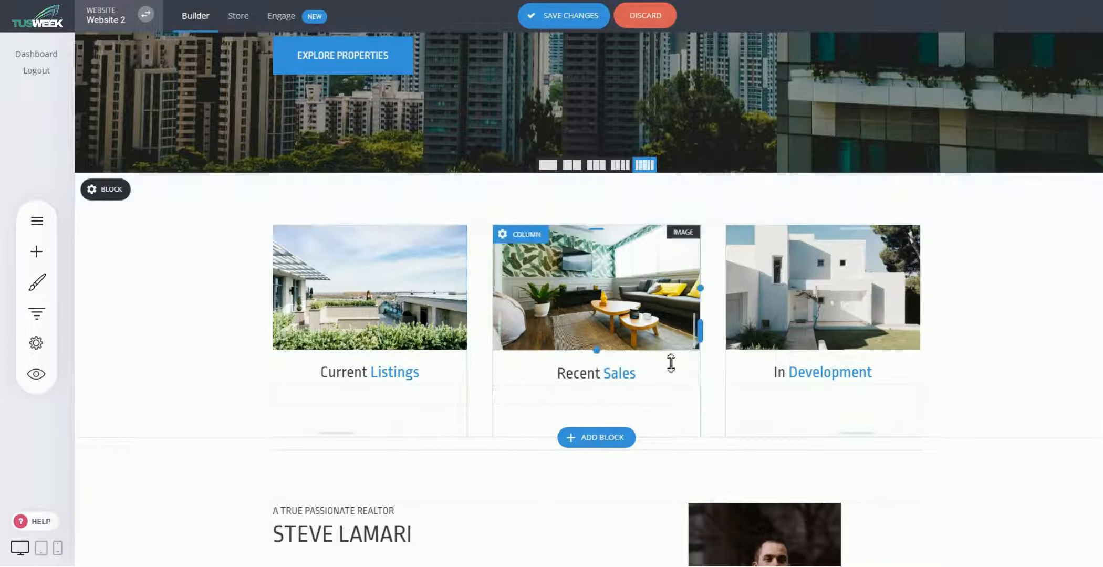
Step: Delete the image above the "Current Listings" heading
{"action": "left_click", "coordinate": [381, 250]}
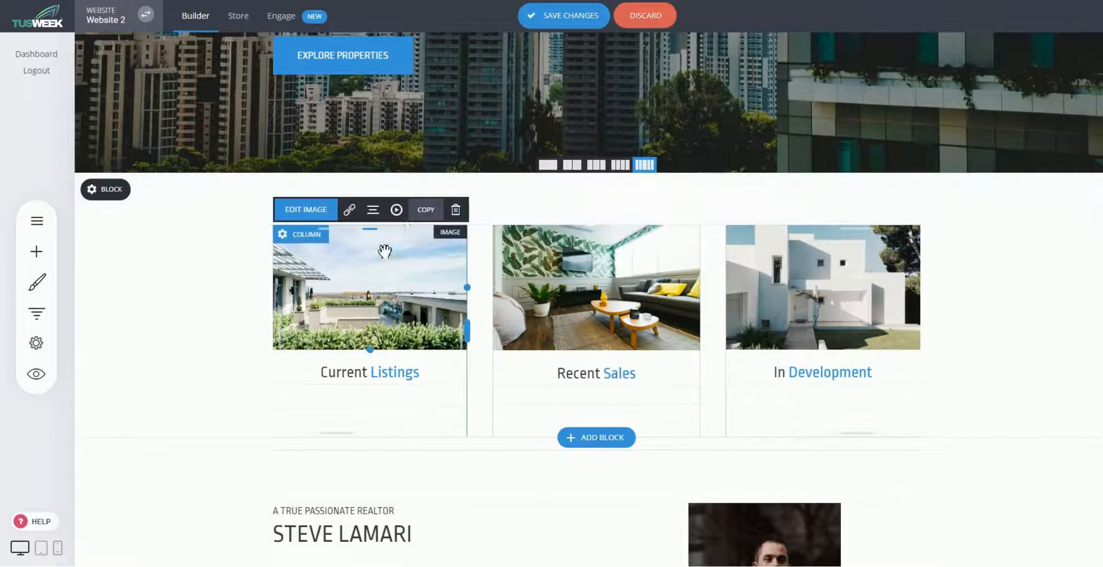
{"action": "left_click", "coordinate": [453, 209]}
{"action": "left_click", "coordinate": [614, 270]}
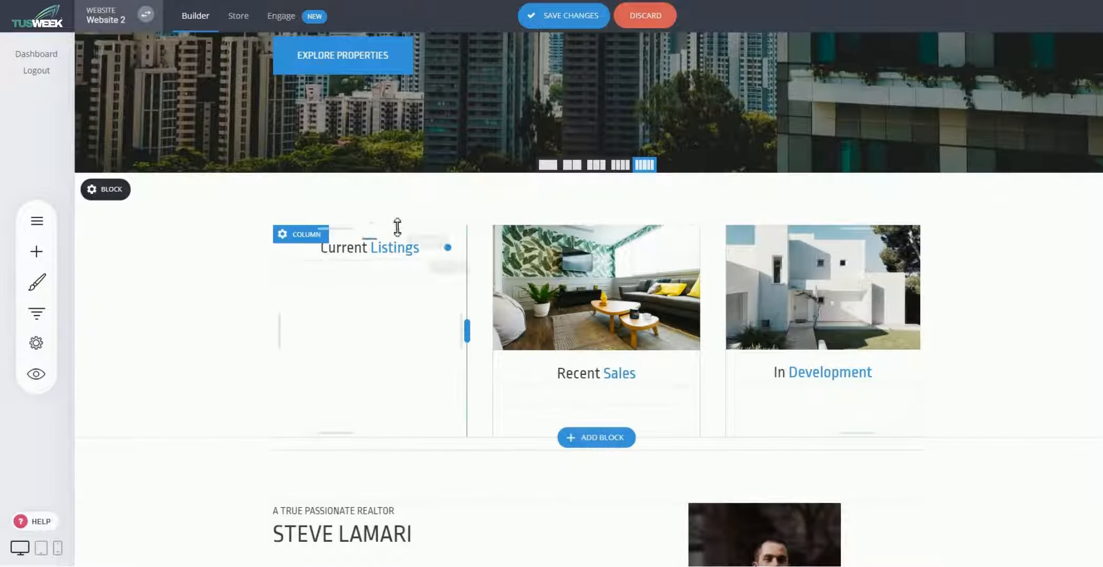
Step: Add an image widget above the "Current Listings" heading and open the file manager to choose its picture
{"action": "left_click", "coordinate": [37, 252]}
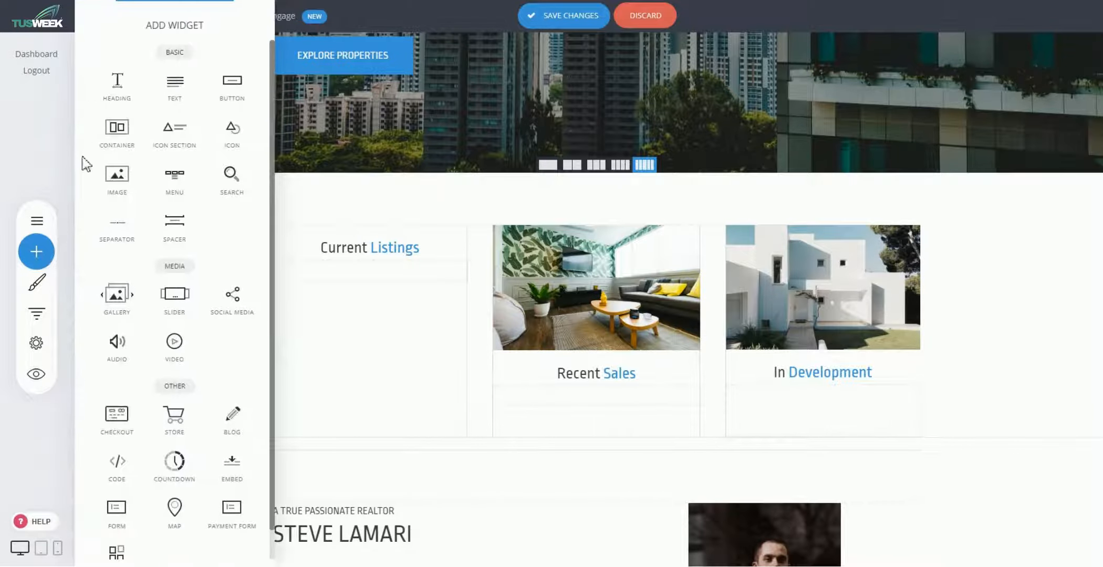
{"action": "scroll", "coordinate": [240, 238], "scroll_direction": "up", "scroll_amount": 1}
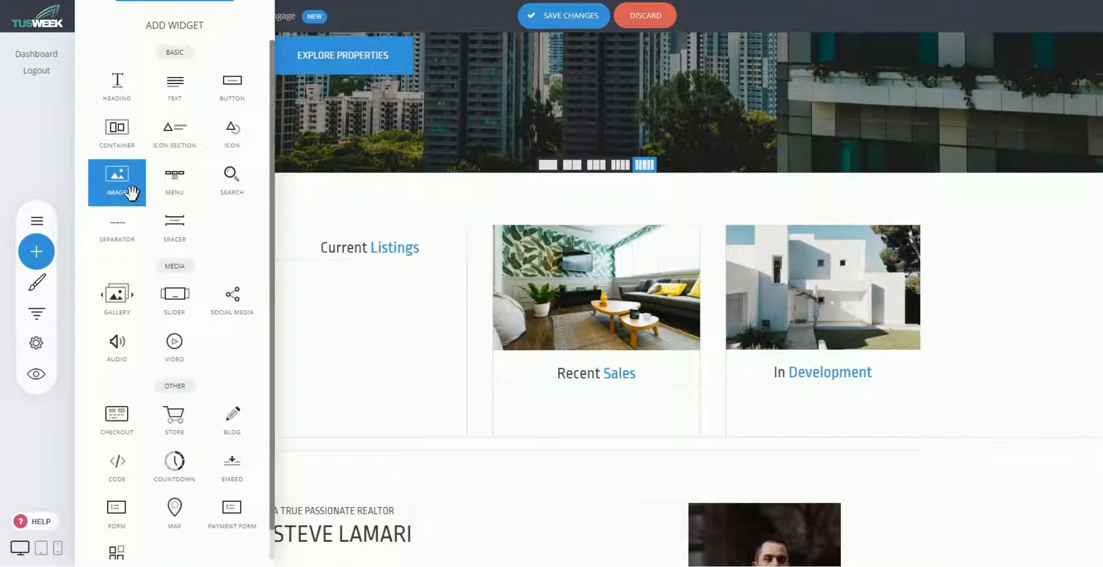
{"action": "left_click_drag", "start_coordinate": [131, 193], "coordinate": [350, 222]}
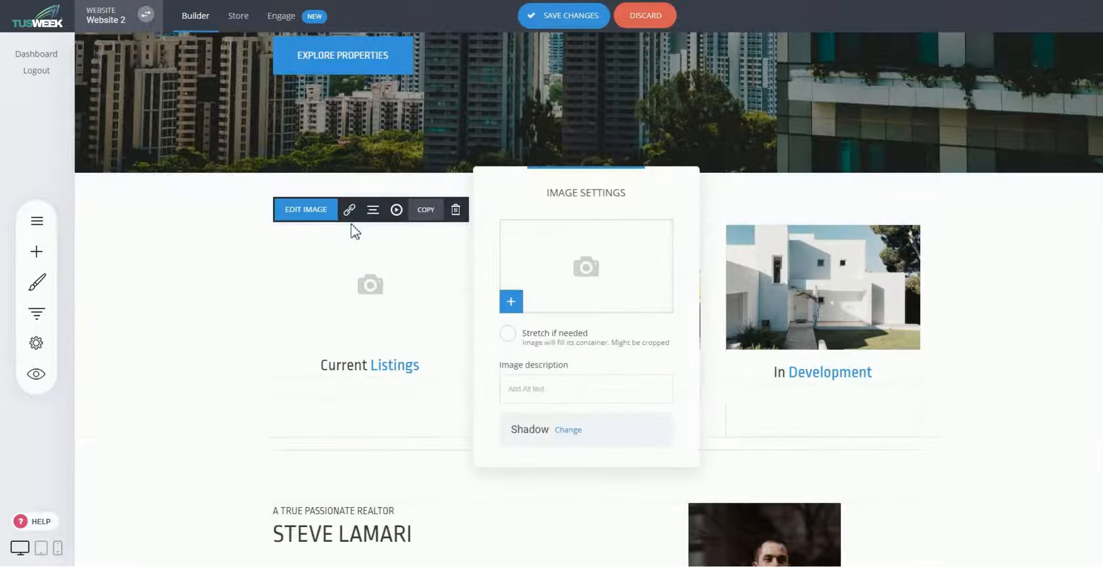
{"action": "left_click", "coordinate": [583, 286]}
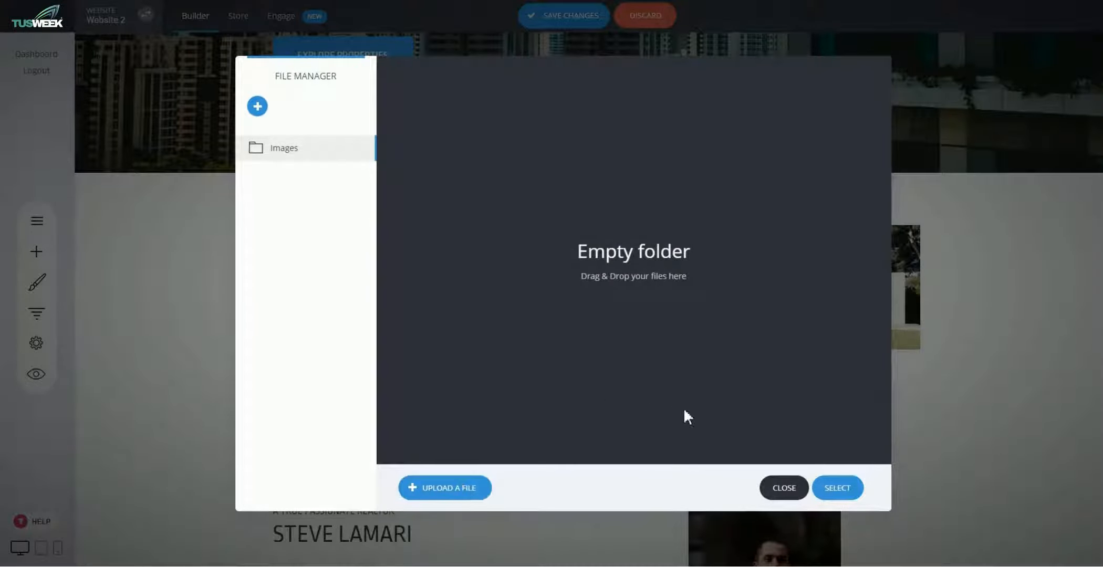
{"action": "left_click", "coordinate": [784, 488]}
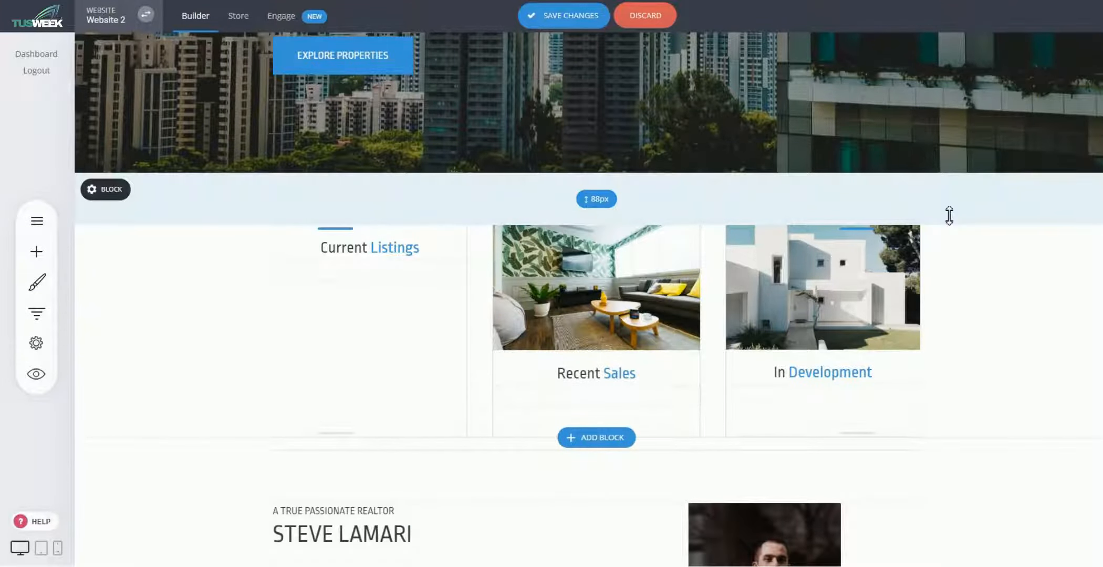
{"action": "left_click", "coordinate": [35, 251]}
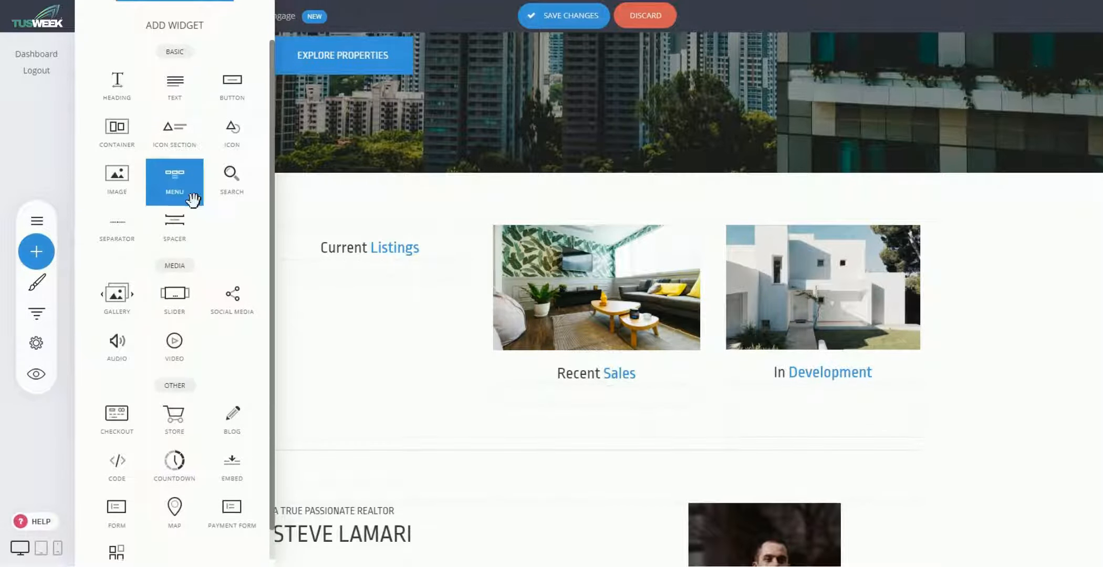
{"action": "scroll", "coordinate": [192, 199], "scroll_direction": "down", "scroll_amount": 1}
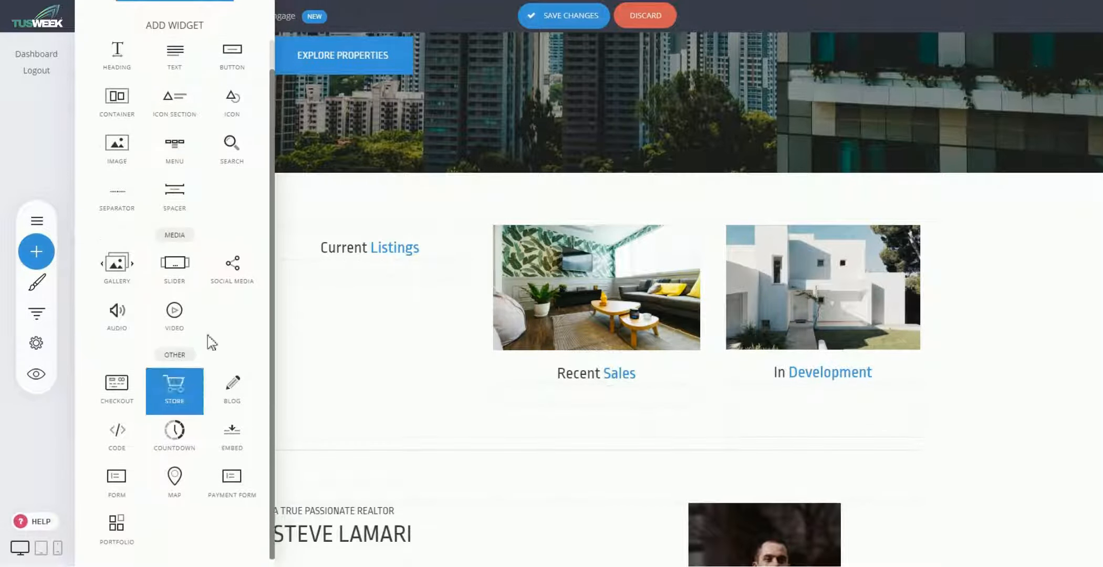
{"action": "left_click", "coordinate": [413, 346]}
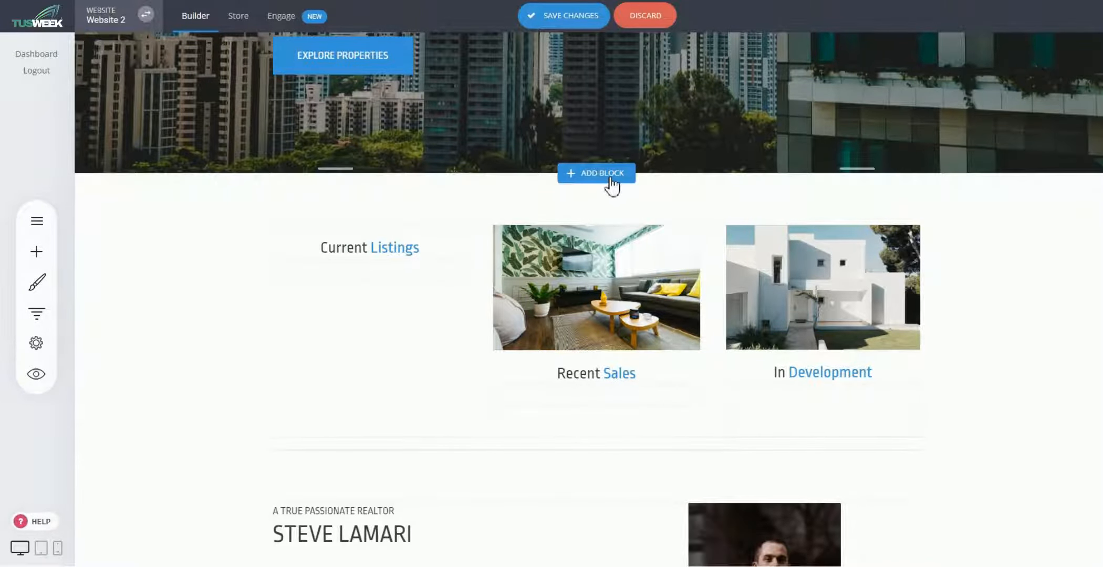
Step: Insert the "Great Health and Future Success" block from the Services category directly below the hero block
{"action": "left_click", "coordinate": [612, 181]}
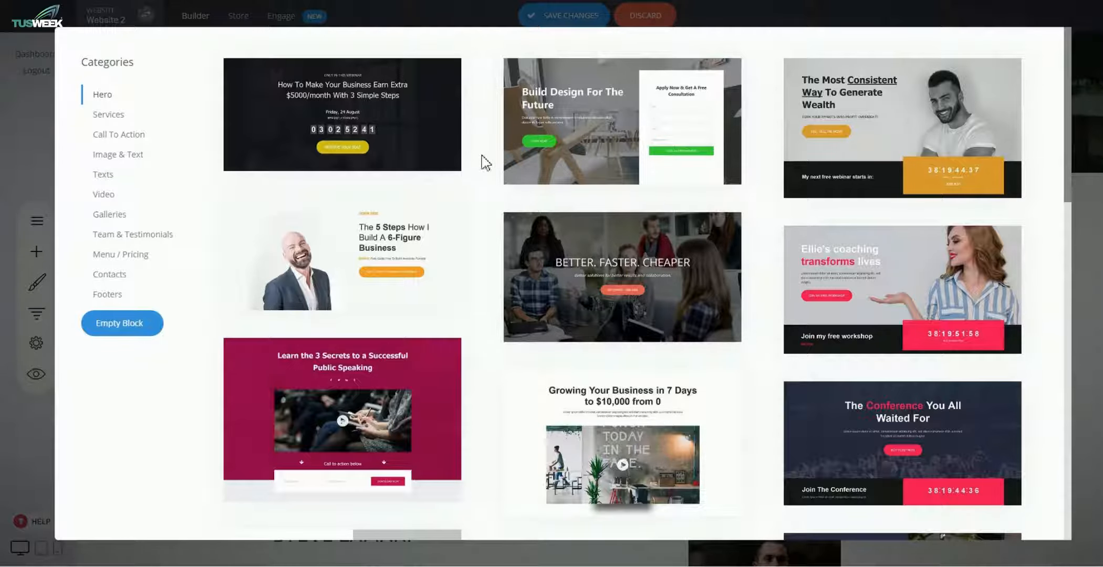
{"action": "left_click", "coordinate": [110, 115]}
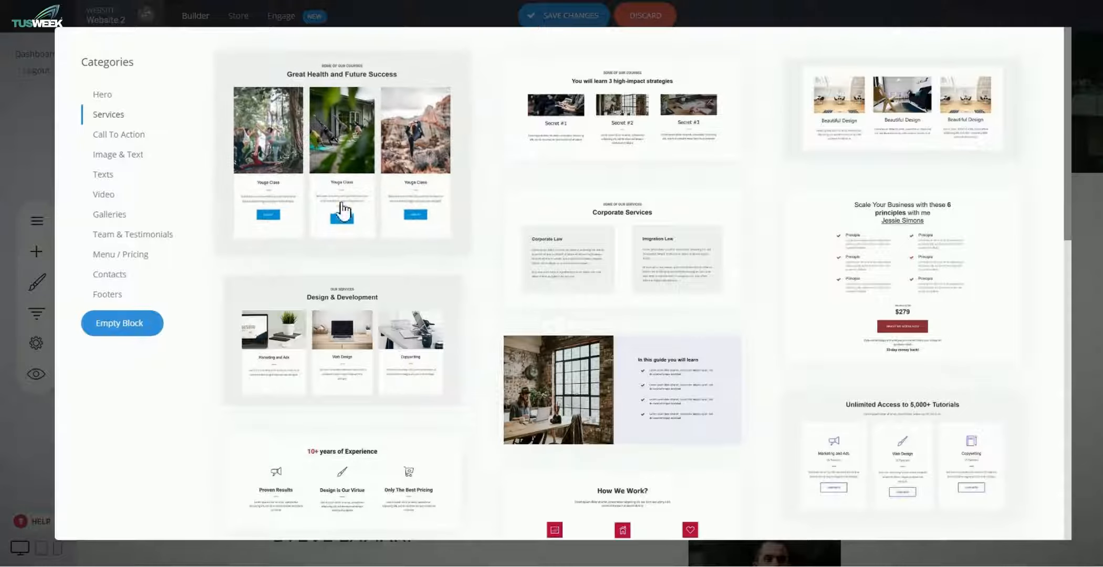
{"action": "left_click", "coordinate": [400, 169]}
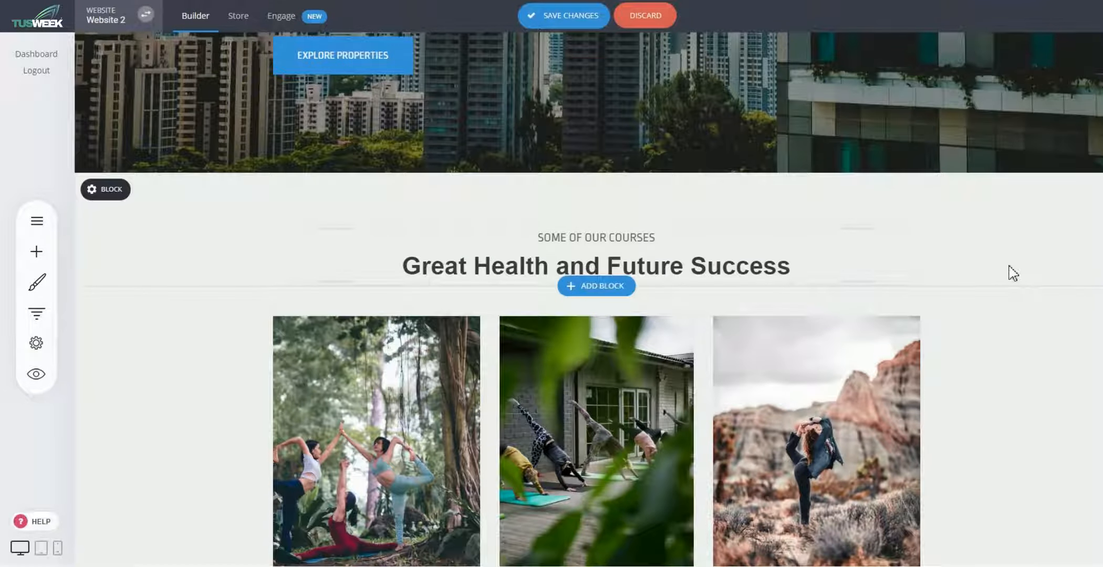
{"action": "scroll", "coordinate": [716, 222], "scroll_direction": "up", "scroll_amount": 3}
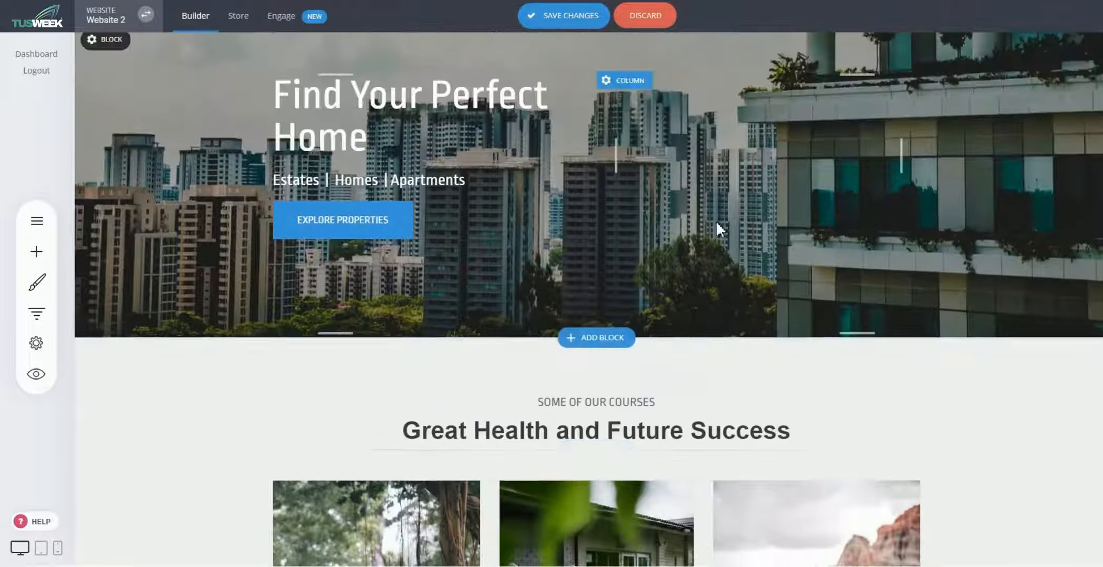
{"action": "scroll", "coordinate": [716, 226], "scroll_direction": "down", "scroll_amount": 5}
{"action": "scroll", "coordinate": [815, 298], "scroll_direction": "down", "scroll_amount": 1}
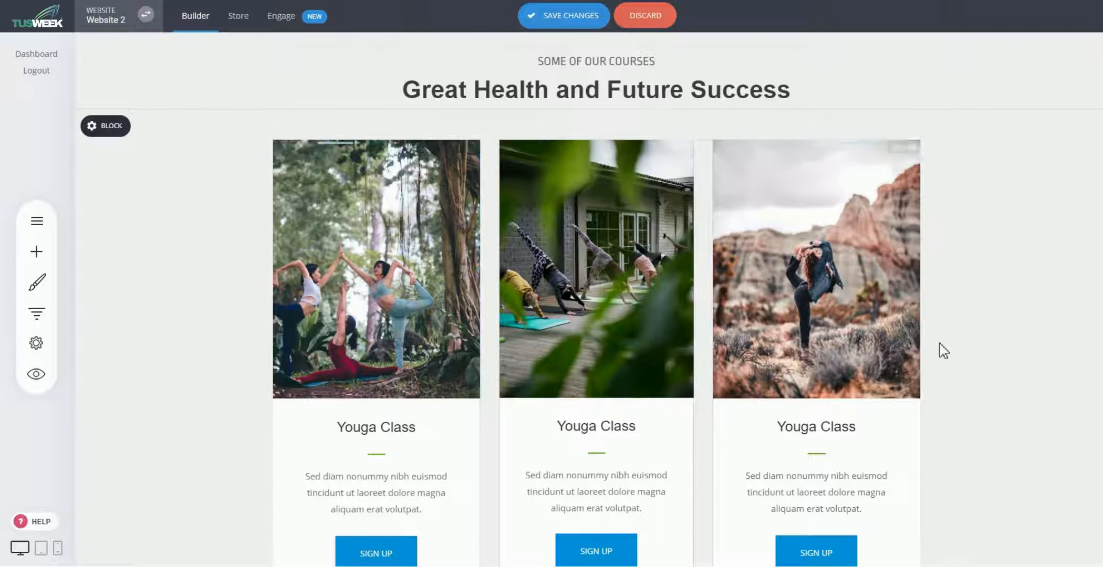
{"action": "scroll", "coordinate": [877, 215], "scroll_direction": "down", "scroll_amount": 2}
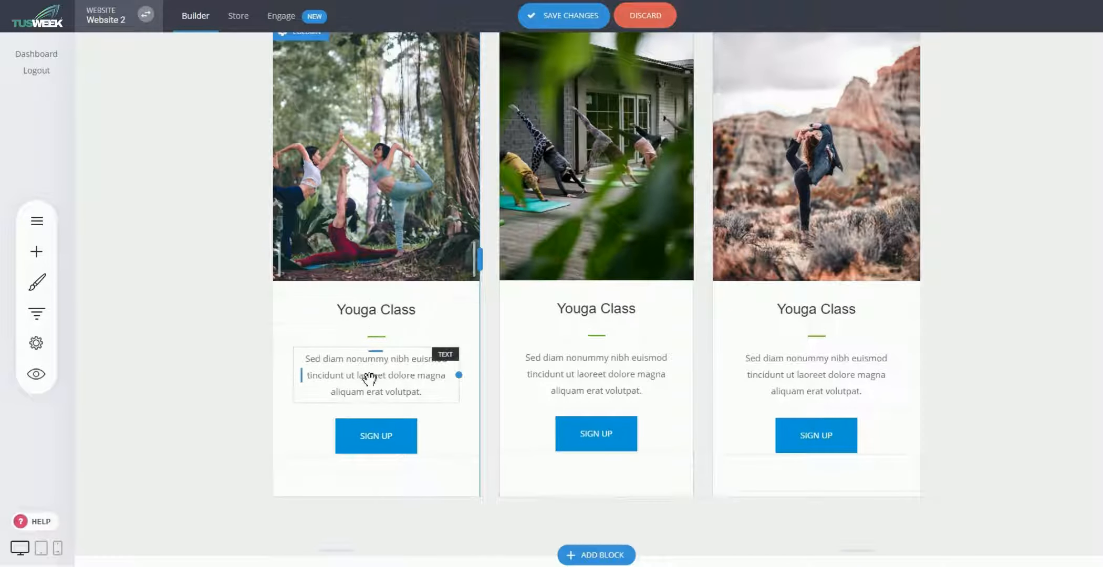
Step: Delete the "SIGN UP" buttons from all three "Youga Class" columns
{"action": "left_click", "coordinate": [392, 436]}
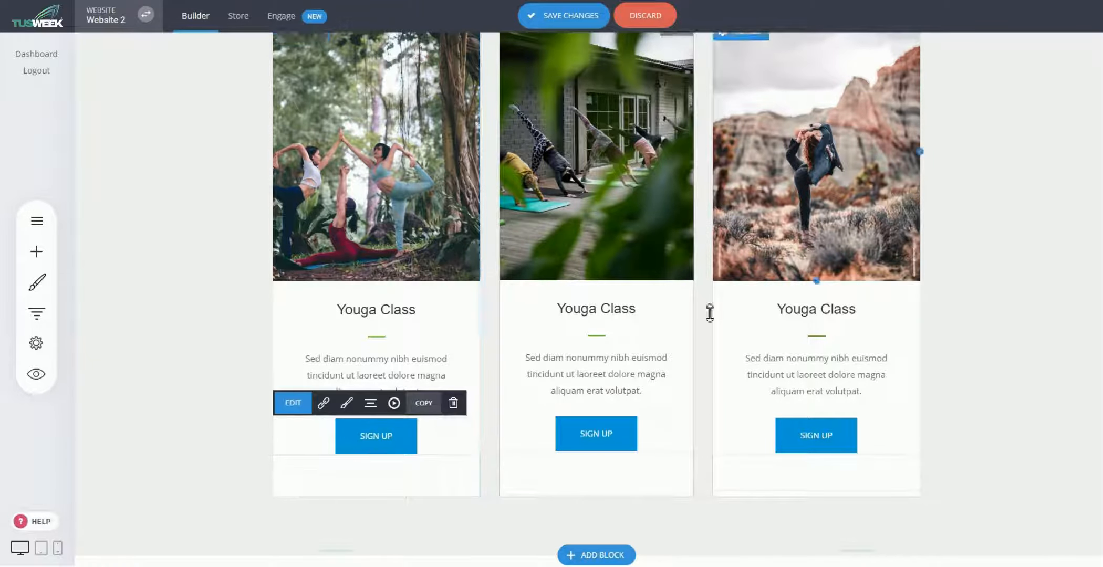
{"action": "left_click", "coordinate": [453, 402]}
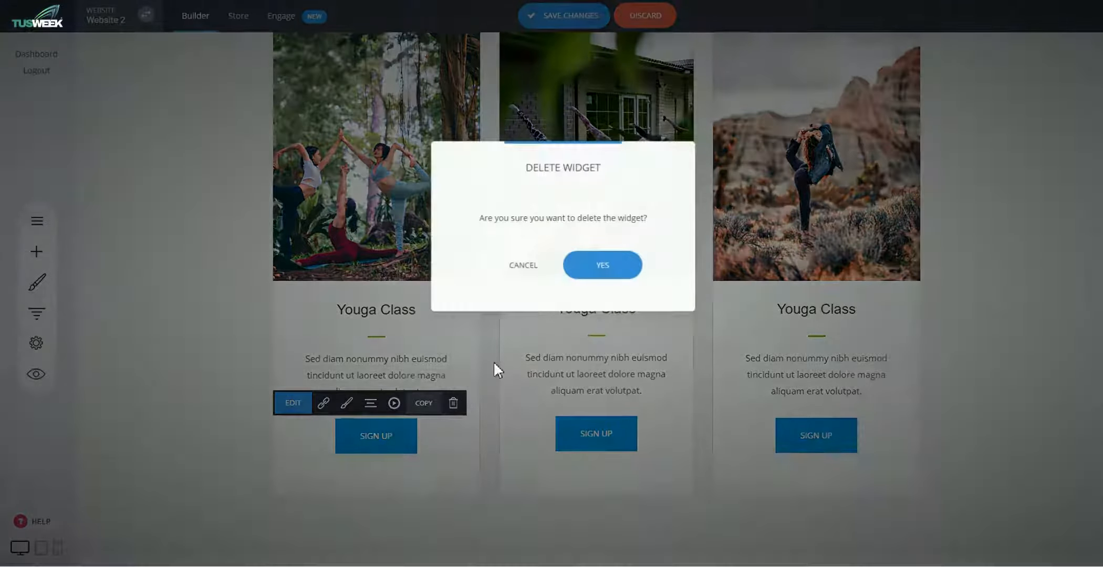
{"action": "left_click", "coordinate": [599, 268]}
{"action": "left_click", "coordinate": [596, 435]}
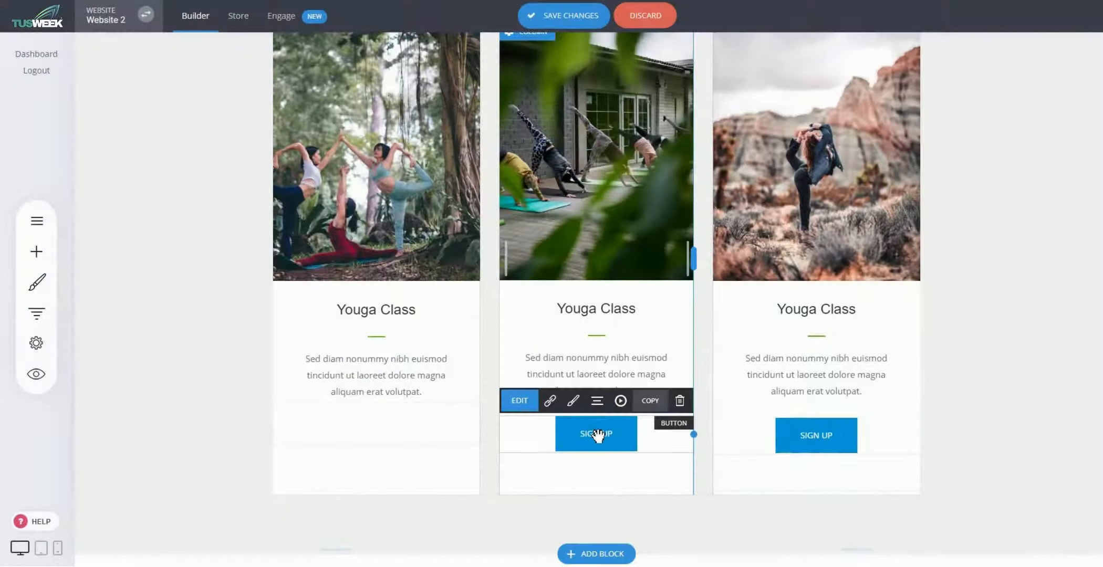
{"action": "left_click", "coordinate": [679, 401]}
{"action": "left_click", "coordinate": [603, 266]}
{"action": "left_click", "coordinate": [838, 424]}
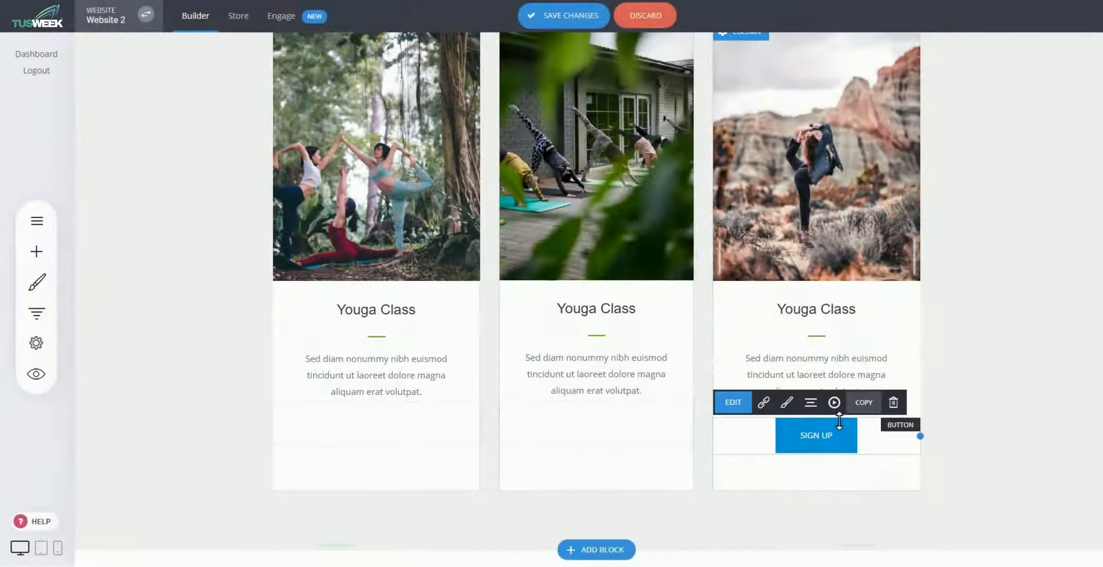
{"action": "left_click", "coordinate": [892, 402]}
{"action": "left_click", "coordinate": [625, 271]}
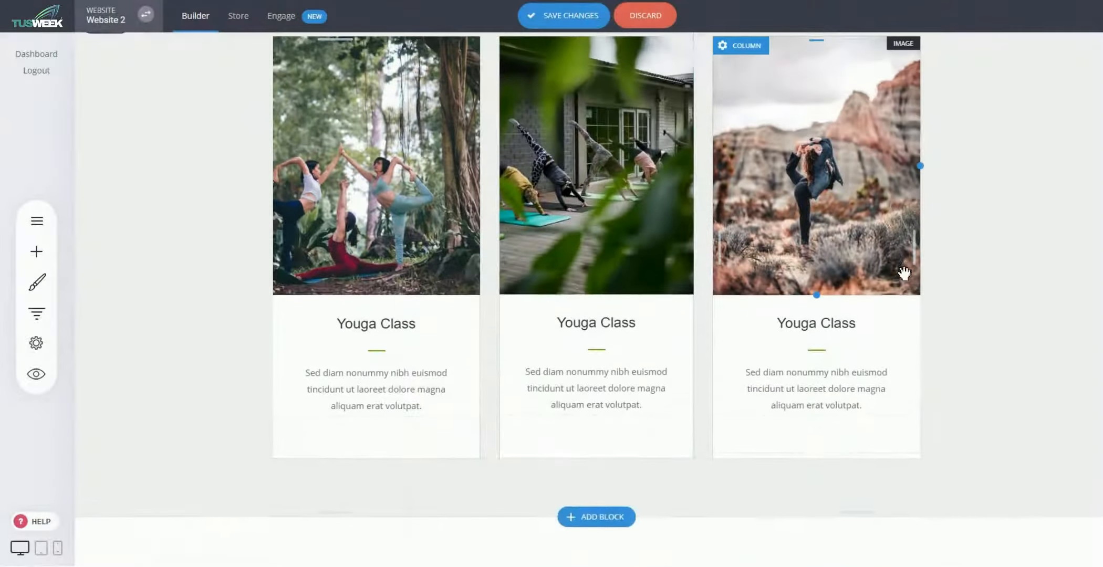
Step: Shorten the three "Youga Class" images to a roughly matching height of about 319 px
{"action": "scroll", "coordinate": [903, 272], "scroll_direction": "up", "scroll_amount": 3}
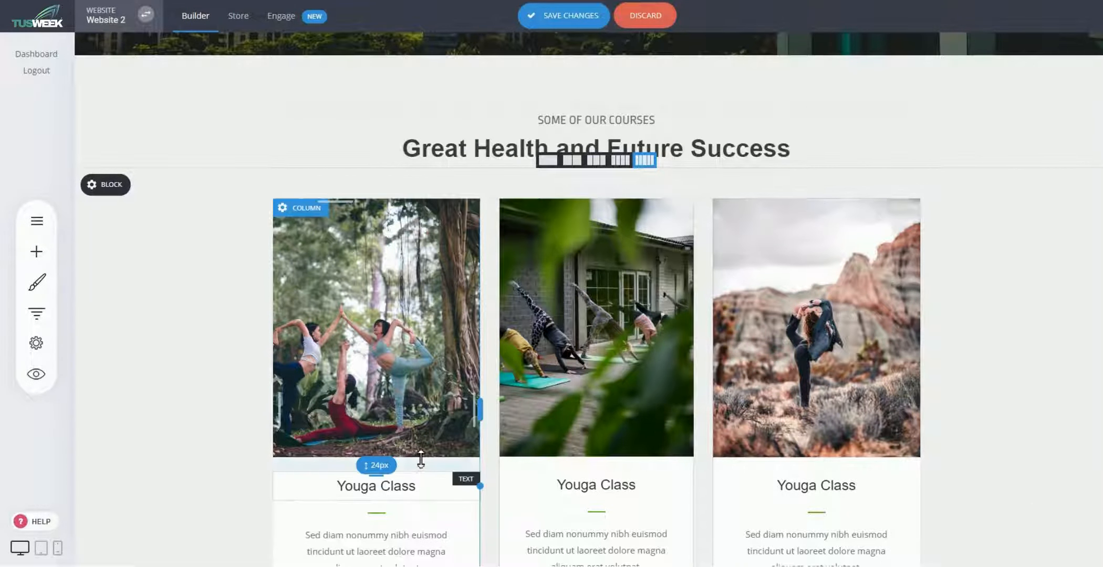
{"action": "left_click_drag", "start_coordinate": [421, 459], "coordinate": [423, 386]}
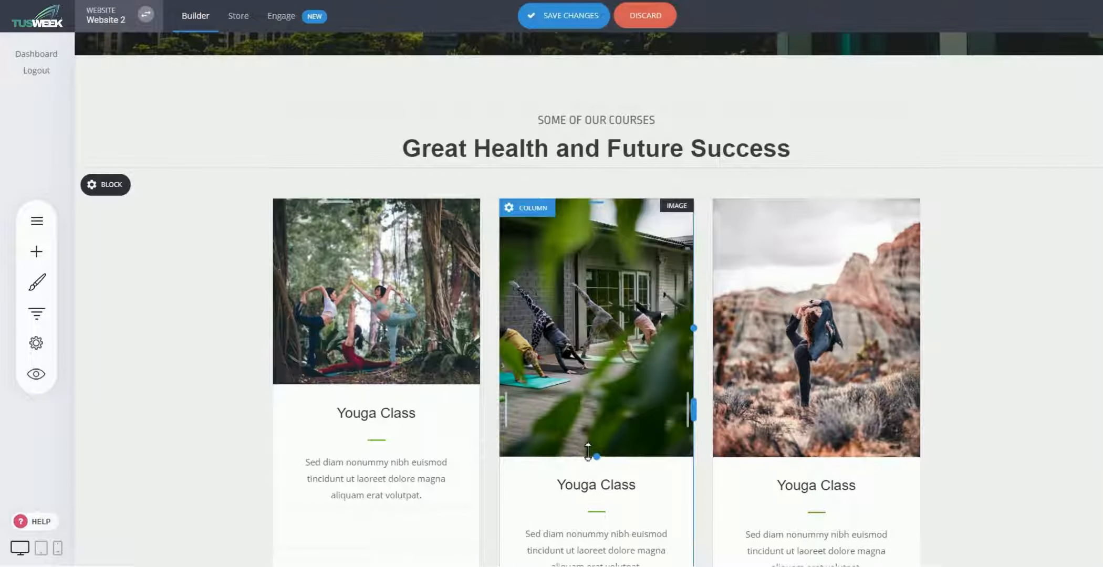
{"action": "left_click_drag", "start_coordinate": [587, 451], "coordinate": [577, 382]}
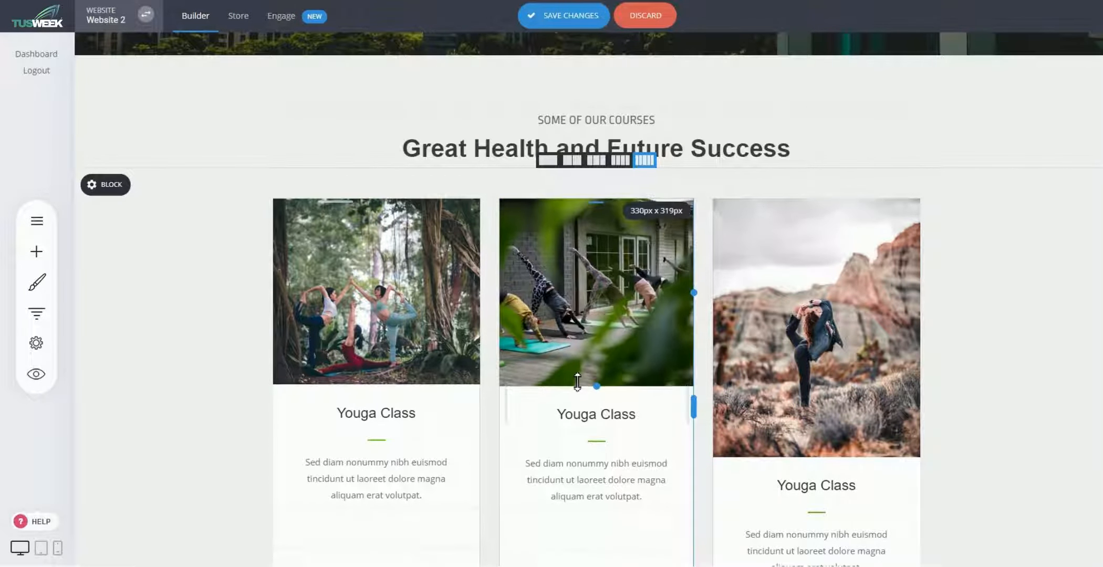
{"action": "left_click_drag", "start_coordinate": [815, 456], "coordinate": [811, 382]}
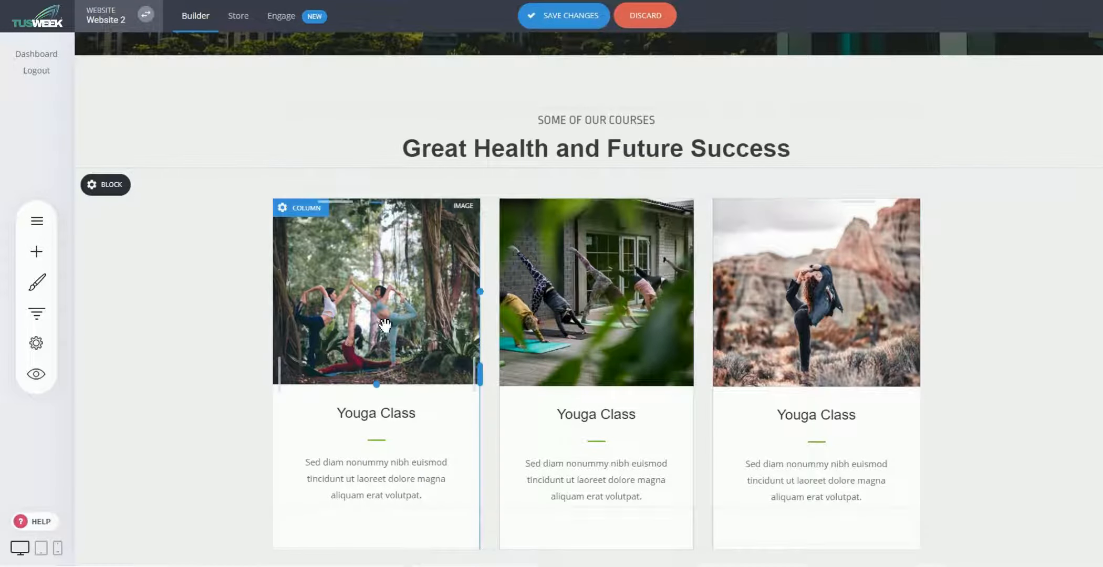
Step: Check the first "Youga Class" image's settings and set its animation type to Fade In From Right
{"action": "left_click", "coordinate": [403, 268]}
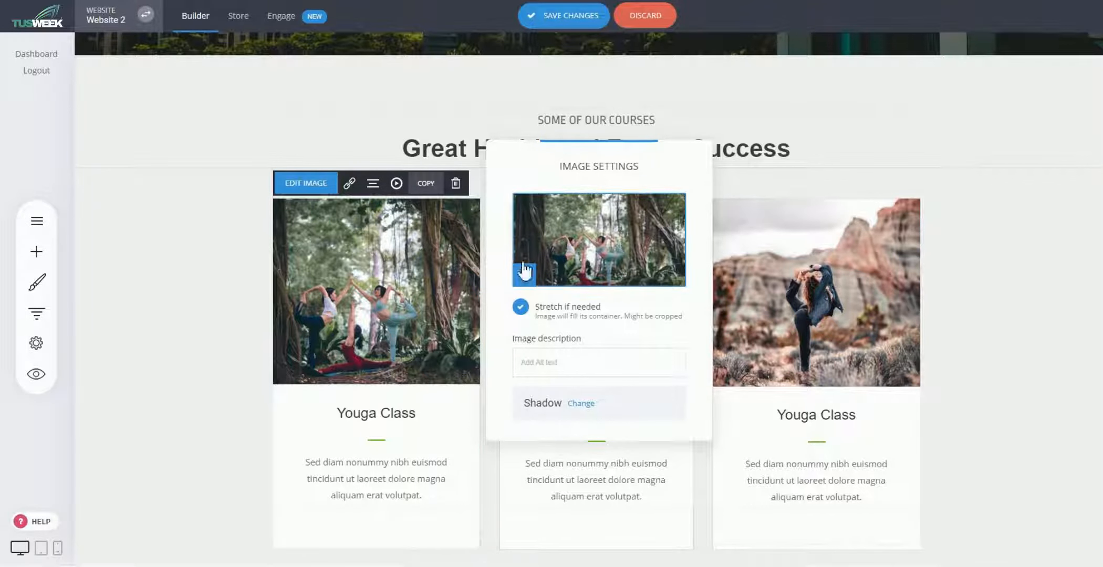
{"action": "left_click", "coordinate": [959, 244]}
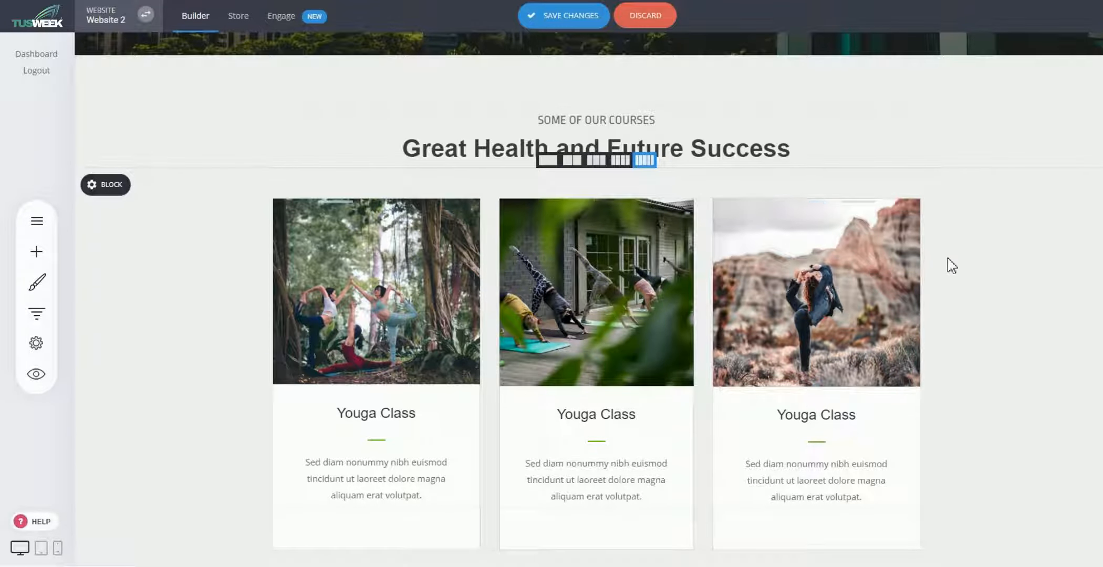
{"action": "left_click", "coordinate": [434, 294]}
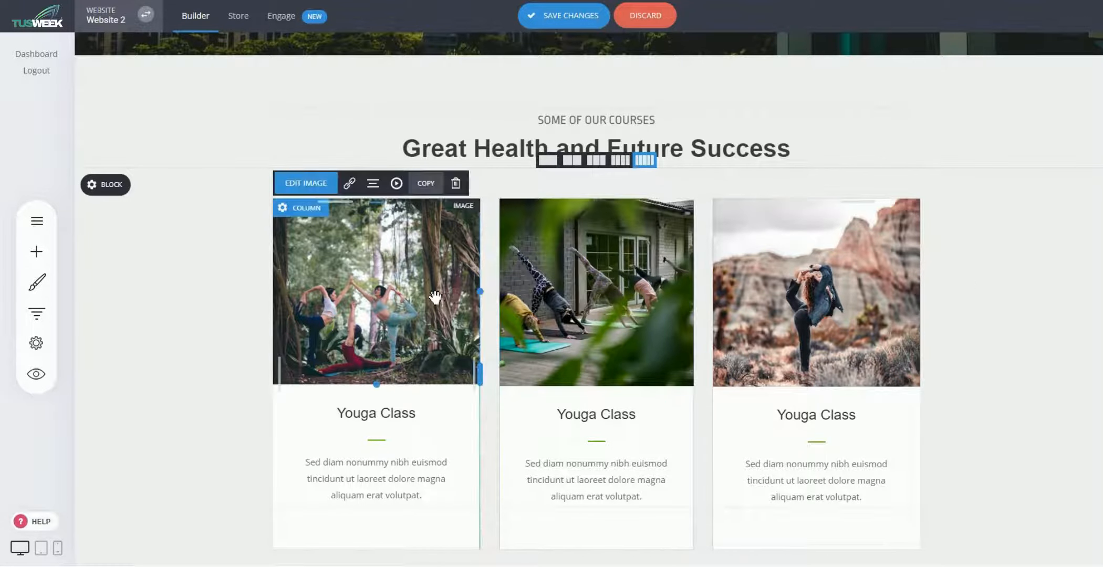
{"action": "left_click", "coordinate": [397, 183]}
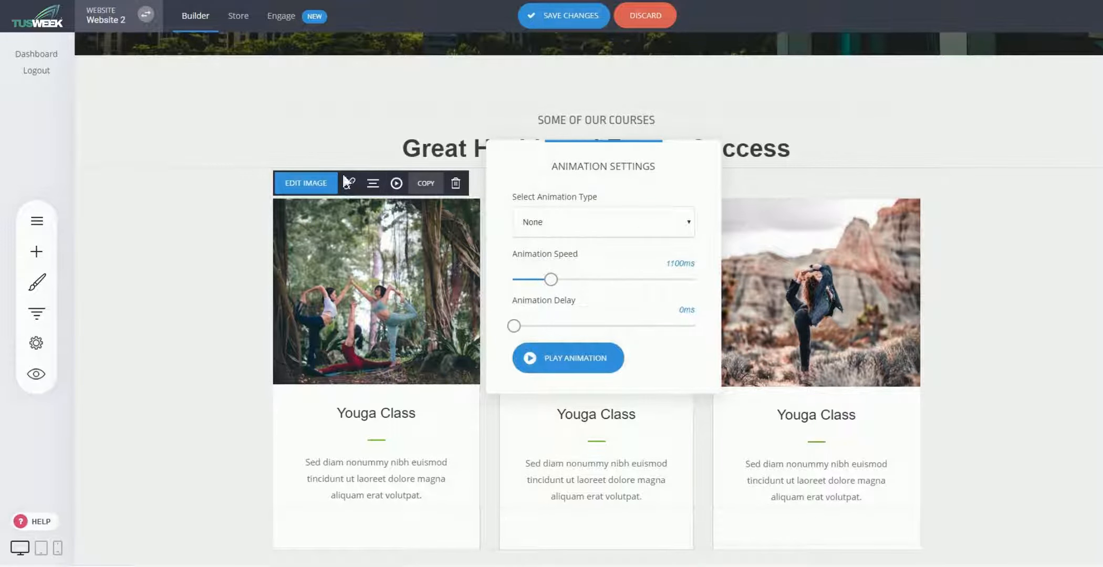
{"action": "left_click", "coordinate": [585, 230]}
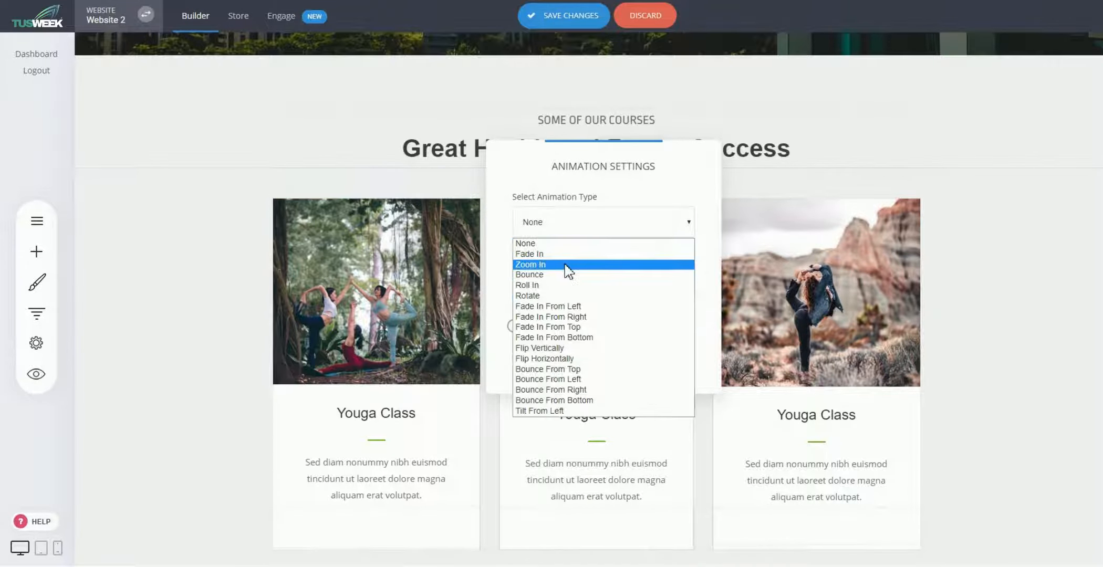
{"action": "left_click", "coordinate": [568, 265]}
{"action": "left_click", "coordinate": [571, 231]}
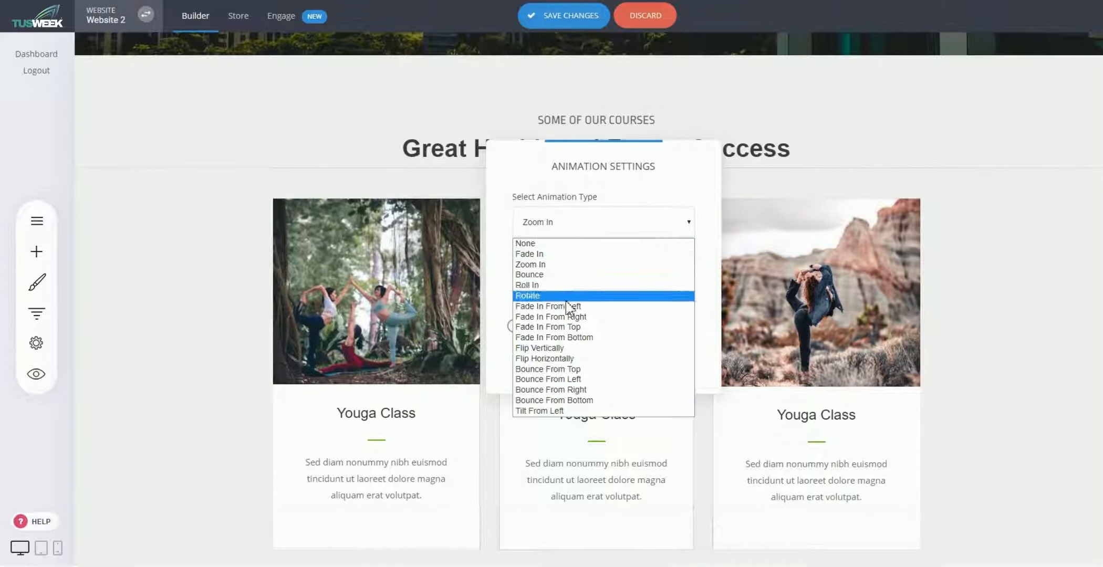
{"action": "left_click", "coordinate": [578, 318]}
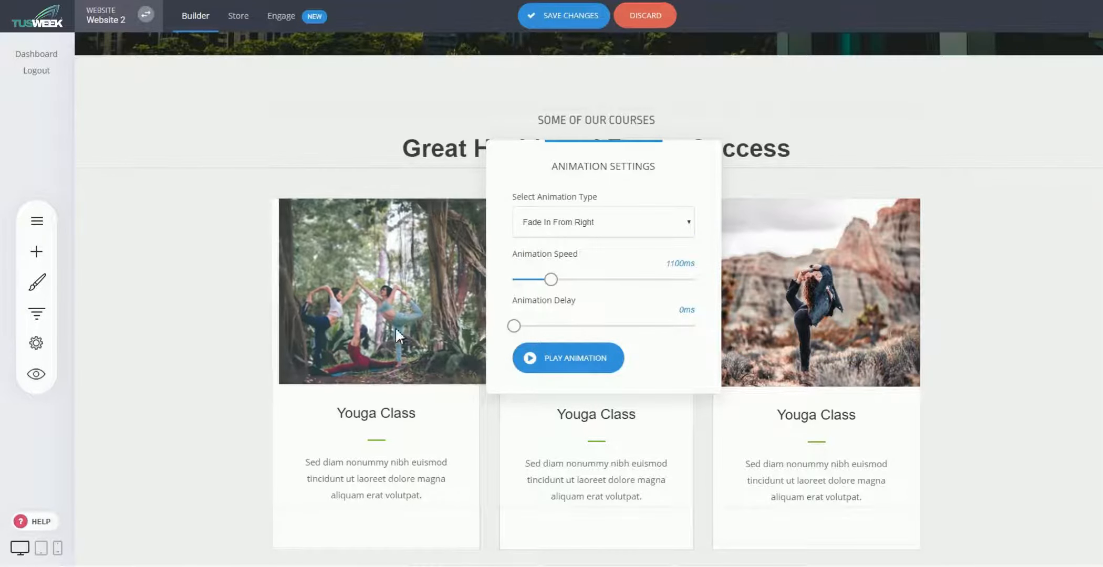
{"action": "left_click", "coordinate": [927, 258]}
Step: Insert the "Do Things Differently" block from the Video category between the "Youga Class" block and the "Current Listings" block
{"action": "scroll", "coordinate": [976, 248], "scroll_direction": "down", "scroll_amount": 5}
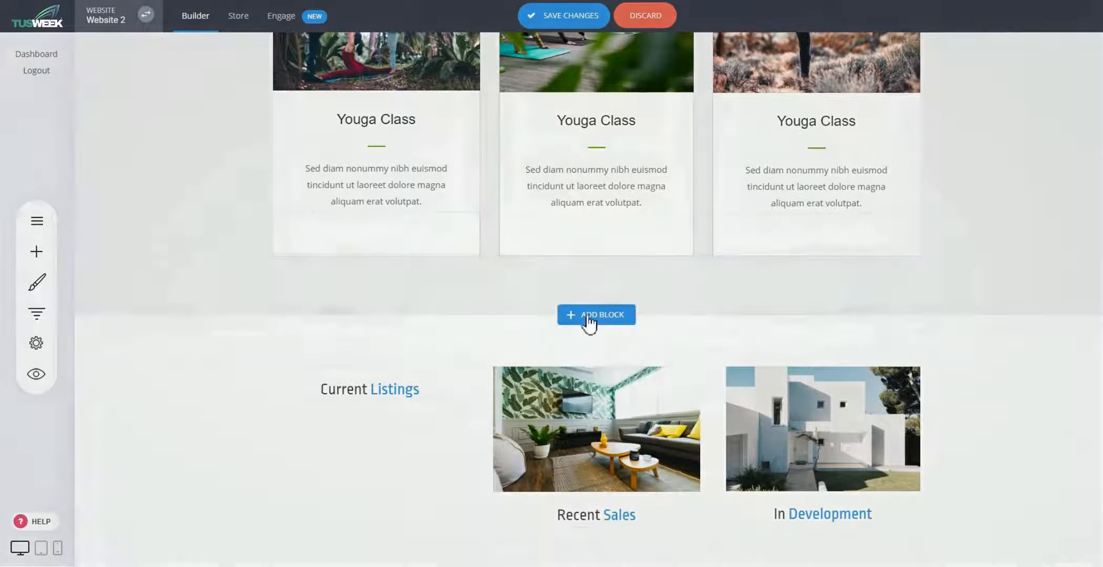
{"action": "left_click", "coordinate": [587, 316]}
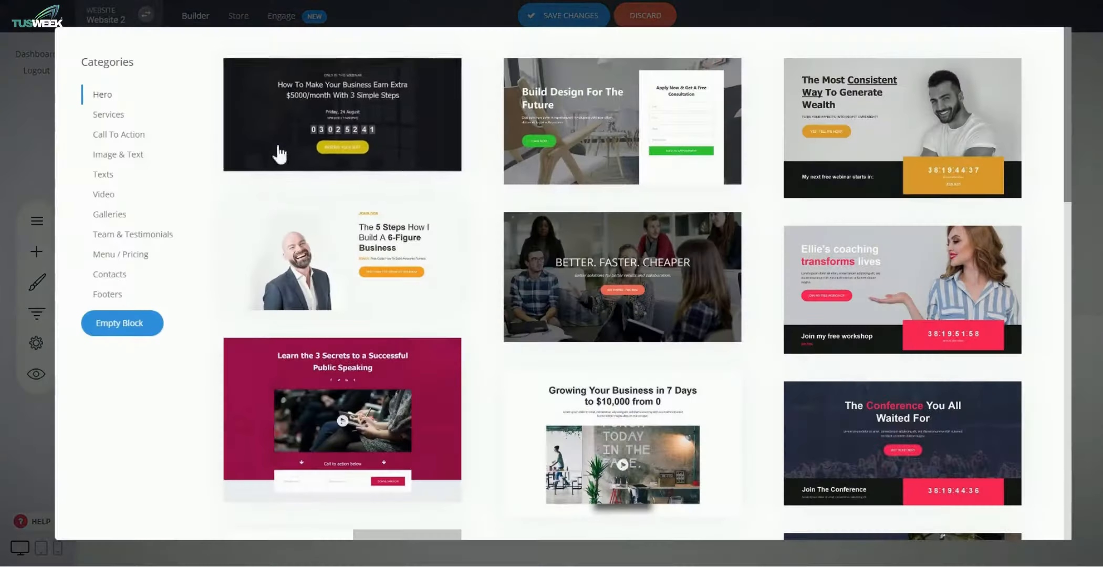
{"action": "left_click", "coordinate": [134, 158]}
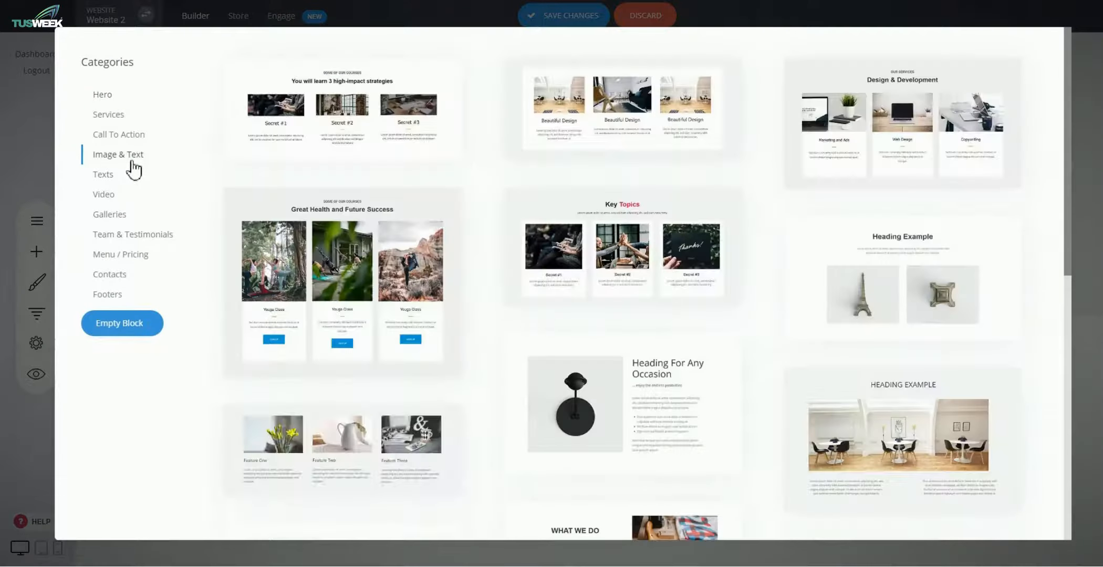
{"action": "left_click", "coordinate": [118, 179]}
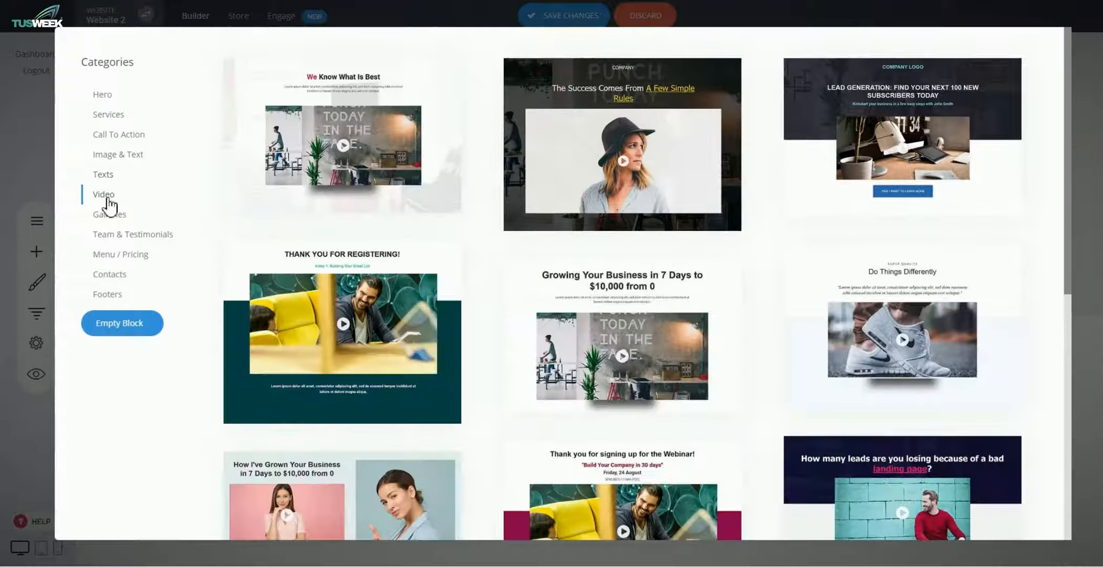
{"action": "left_click", "coordinate": [399, 125]}
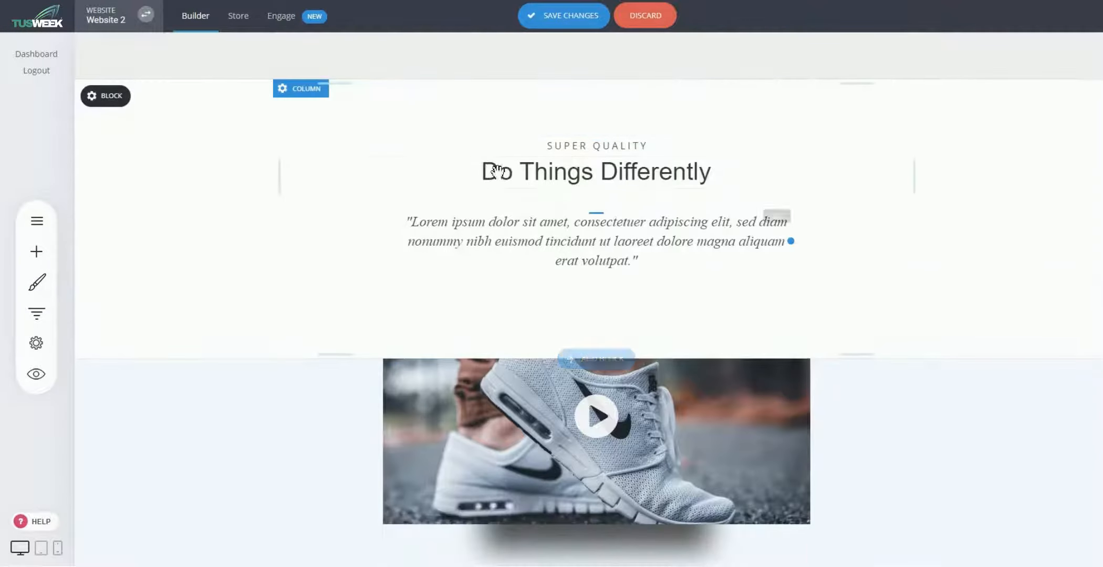
Step: Replace the "Do Things Differently" heading text with "My Heading"
{"action": "triple_click", "coordinate": [655, 181]}
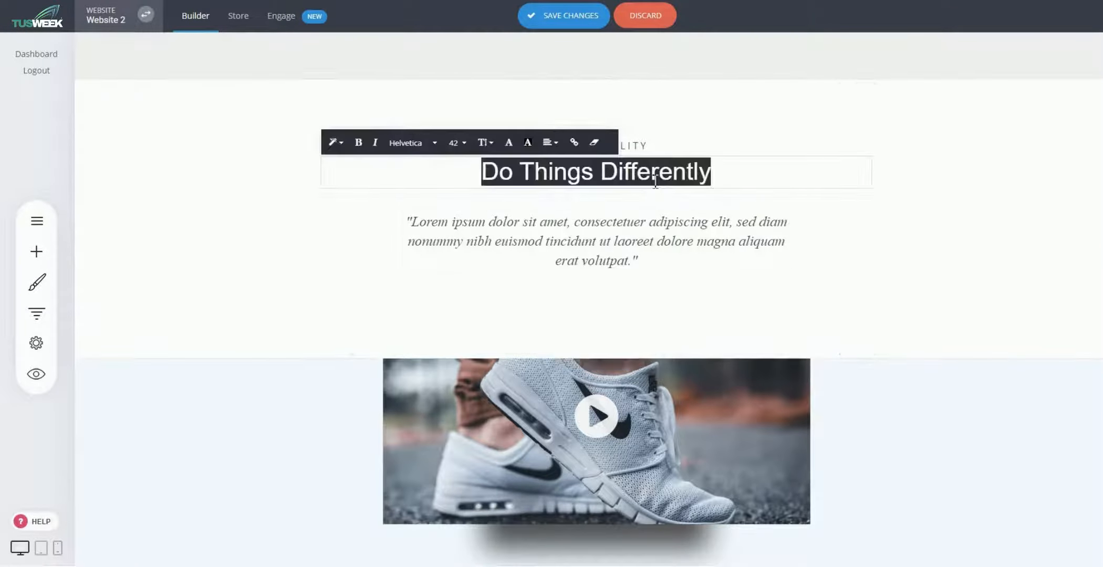
{"action": "type", "text": "My Heading"}
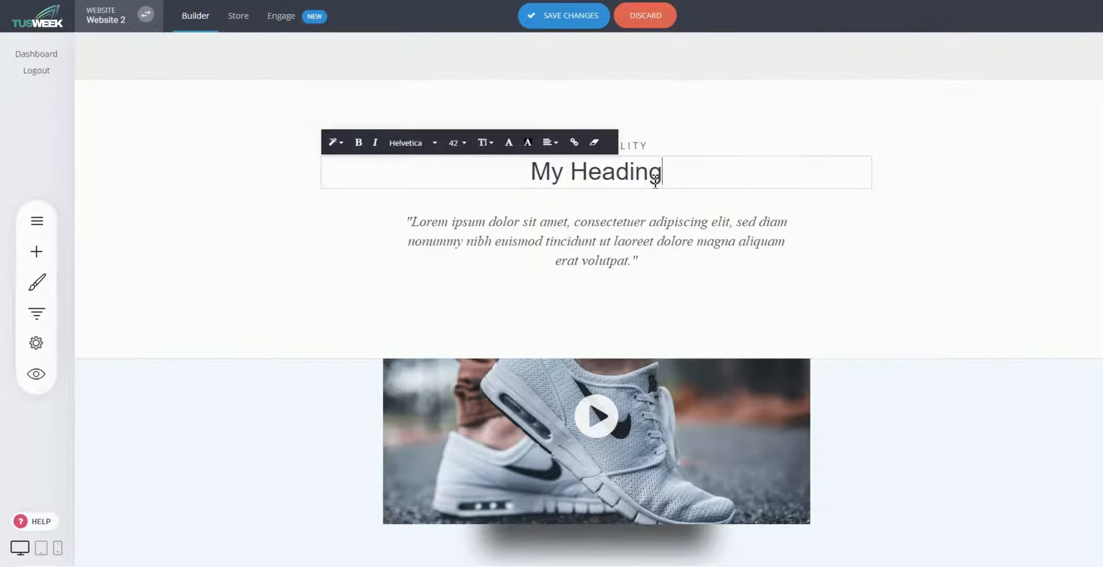
Step: Check the source URL in the shoe video's settings and save the page changes
{"action": "left_click", "coordinate": [728, 378]}
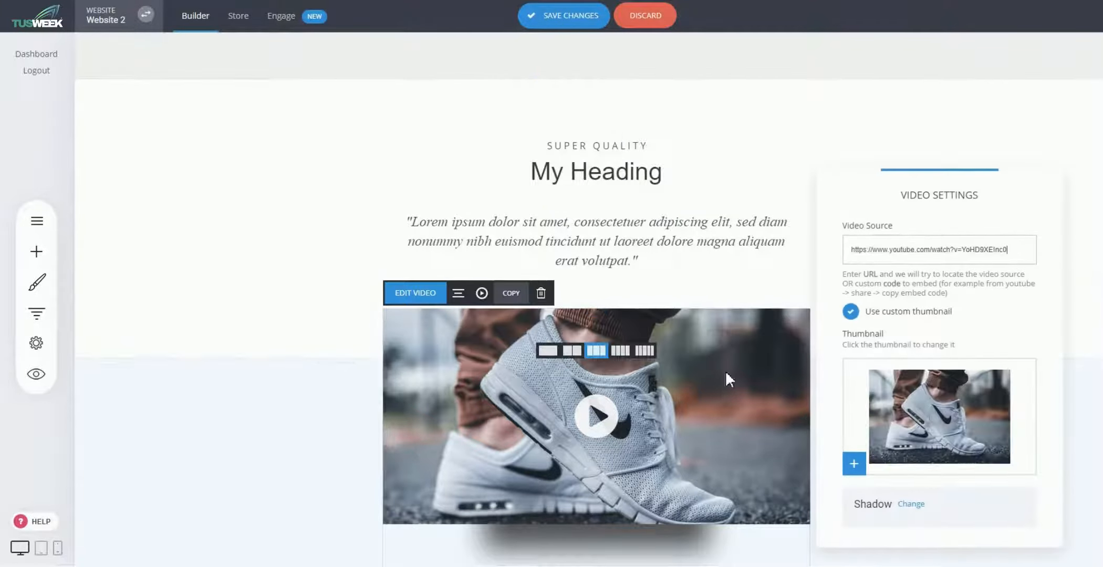
{"action": "triple_click", "coordinate": [909, 249]}
{"action": "left_click", "coordinate": [327, 211]}
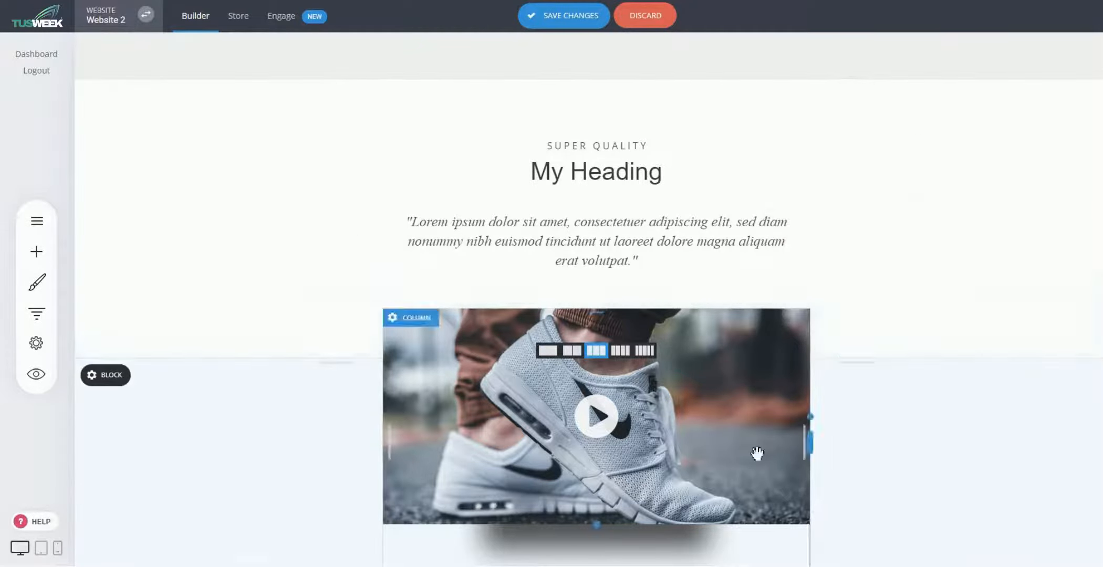
{"action": "scroll", "coordinate": [923, 314], "scroll_direction": "down", "scroll_amount": 3}
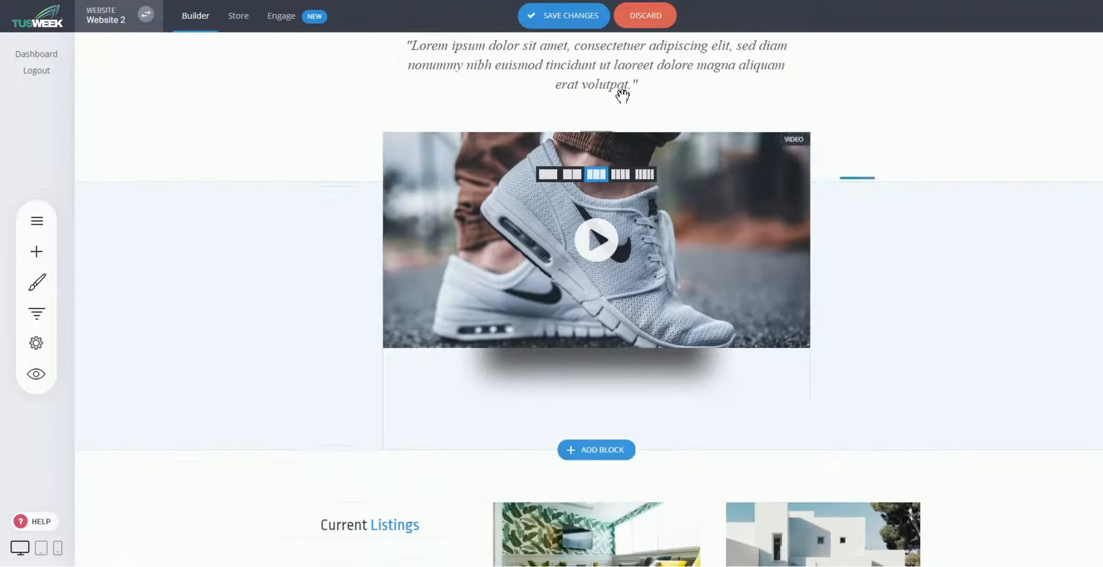
{"action": "scroll", "coordinate": [622, 96], "scroll_direction": "up", "scroll_amount": 3}
{"action": "left_click", "coordinate": [569, 16]}
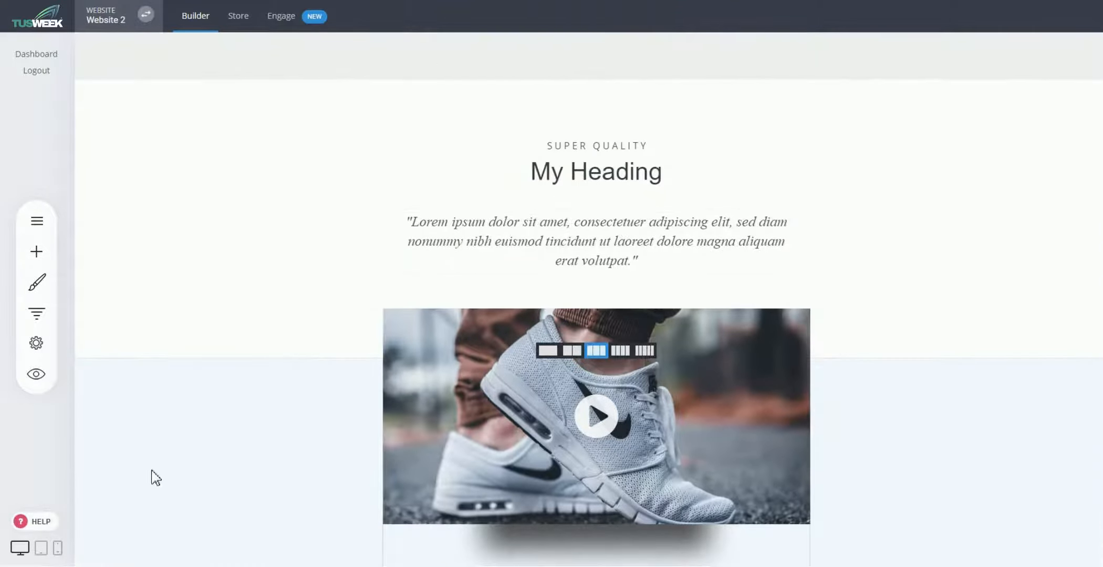
Step: Preview the page in mobile view, checking the hero, "Youga Class", "My Heading", video and "Current Listings" blocks
{"action": "left_click", "coordinate": [58, 549]}
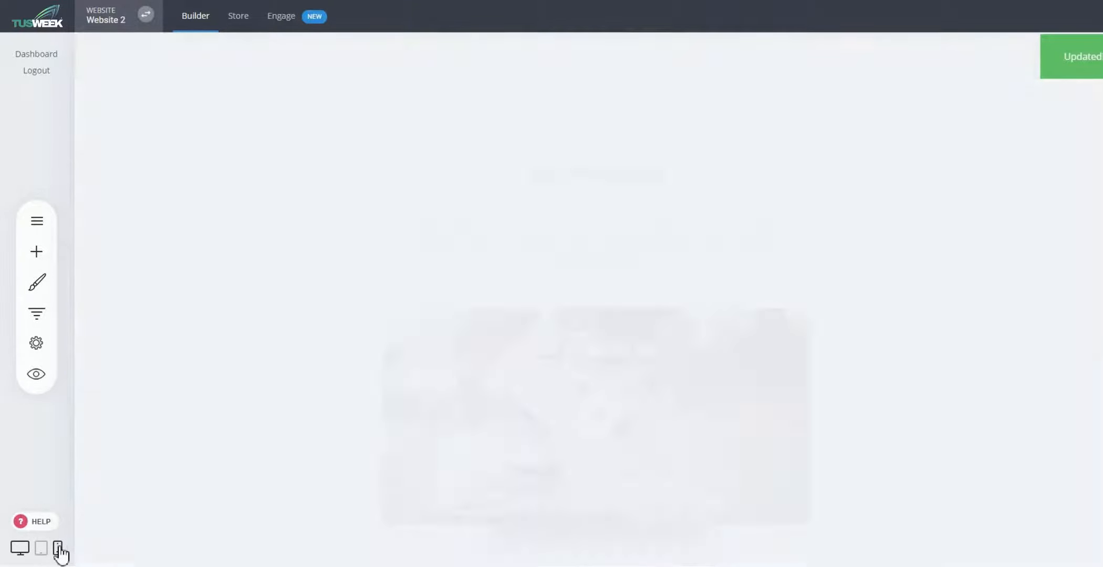
{"action": "scroll", "coordinate": [656, 315], "scroll_direction": "up", "scroll_amount": 7}
{"action": "scroll", "coordinate": [656, 315], "scroll_direction": "up", "scroll_amount": 10}
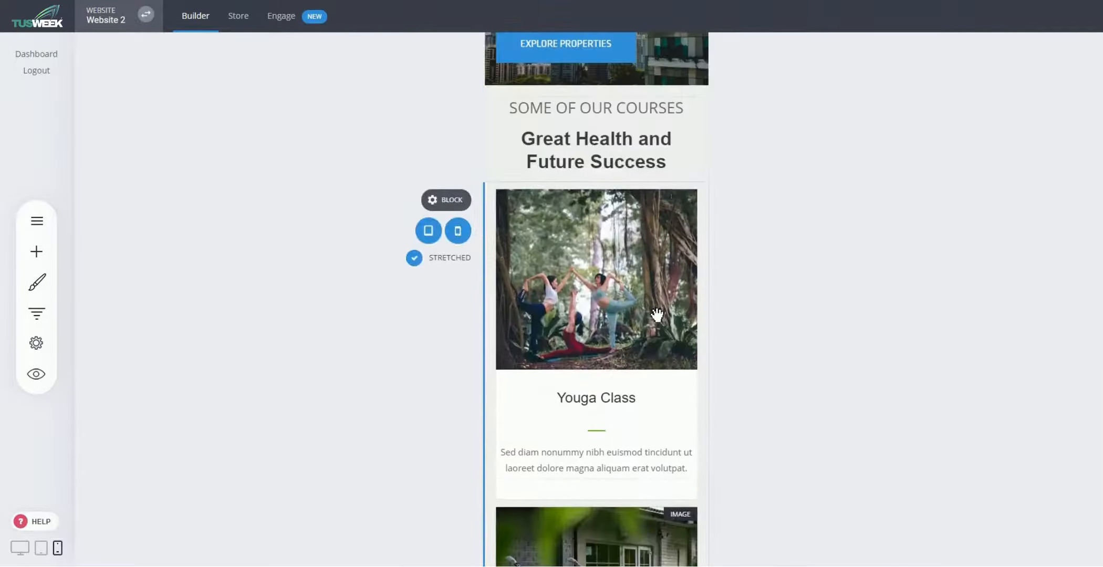
{"action": "scroll", "coordinate": [628, 127], "scroll_direction": "down", "scroll_amount": 10}
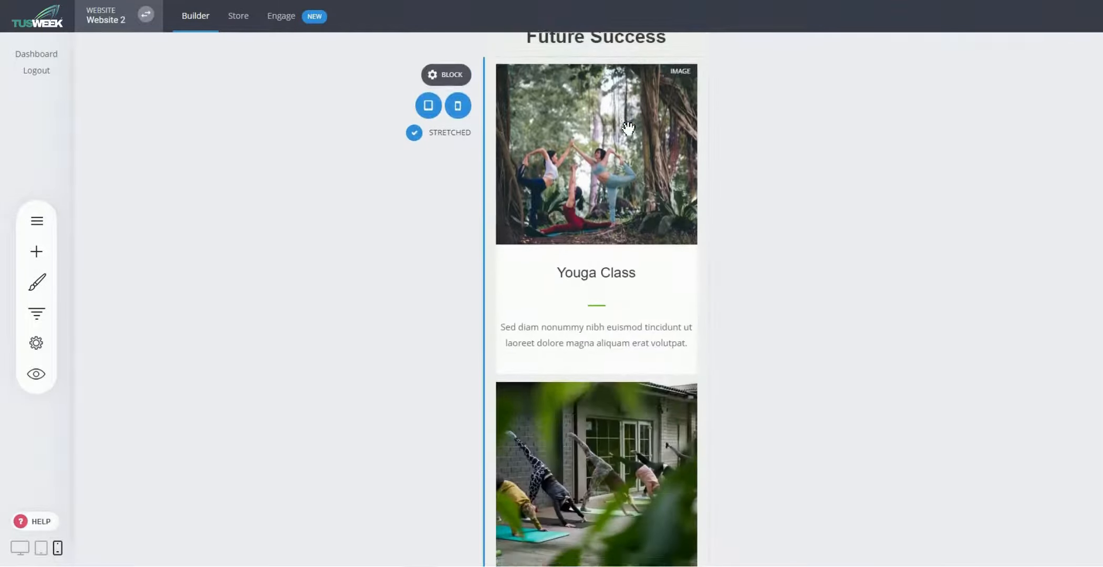
{"action": "scroll", "coordinate": [628, 128], "scroll_direction": "down", "scroll_amount": 7}
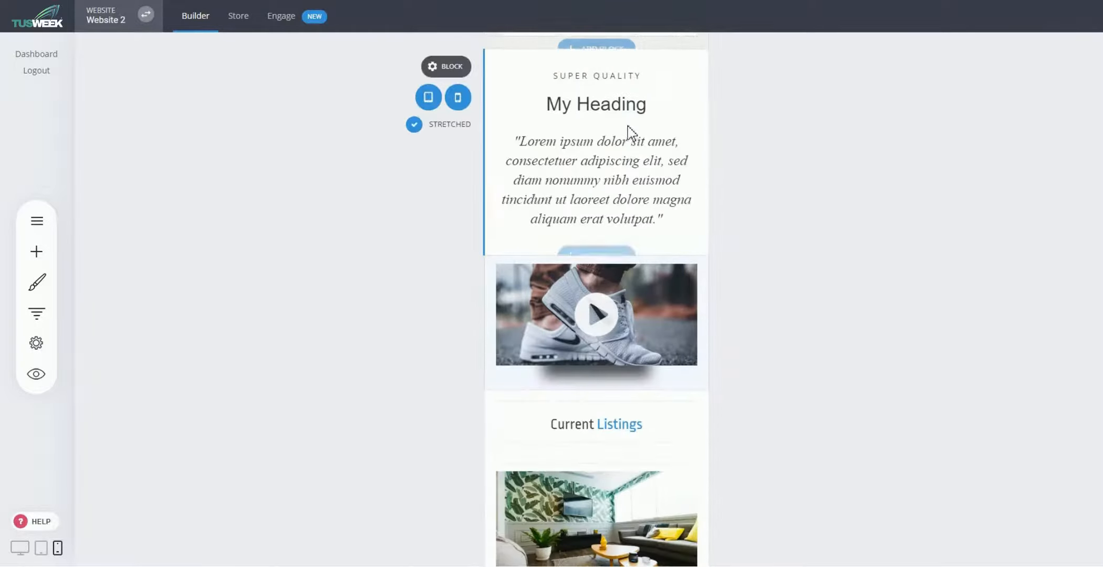
{"action": "scroll", "coordinate": [583, 370], "scroll_direction": "down", "scroll_amount": 1}
{"action": "scroll", "coordinate": [581, 365], "scroll_direction": "down", "scroll_amount": 2}
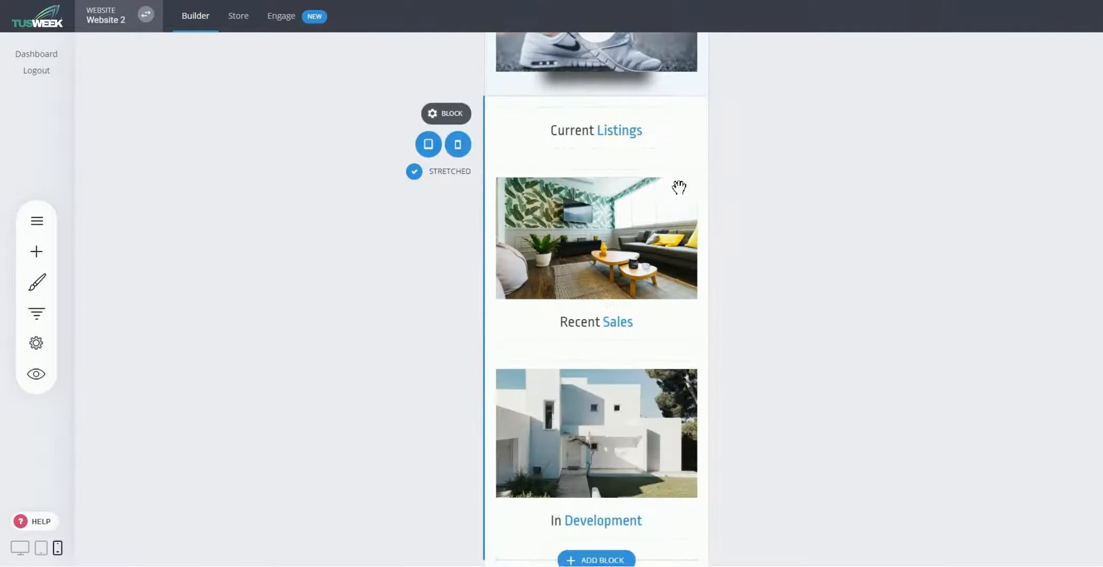
{"action": "scroll", "coordinate": [642, 277], "scroll_direction": "down", "scroll_amount": 5}
{"action": "scroll", "coordinate": [642, 278], "scroll_direction": "up", "scroll_amount": 5}
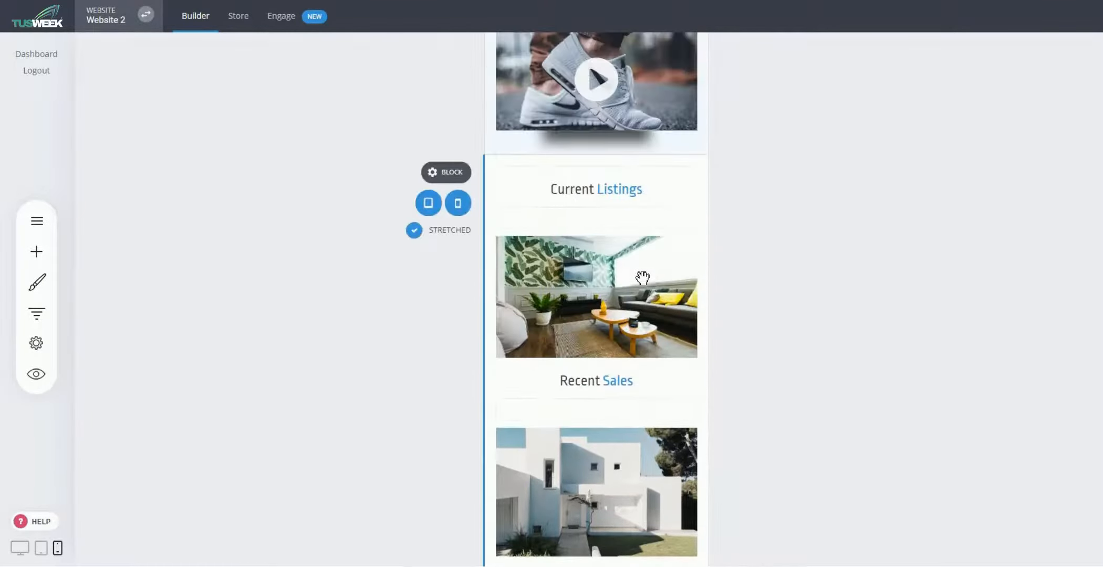
{"action": "scroll", "coordinate": [909, 296], "scroll_direction": "up", "scroll_amount": 8}
{"action": "scroll", "coordinate": [843, 302], "scroll_direction": "up", "scroll_amount": 4}
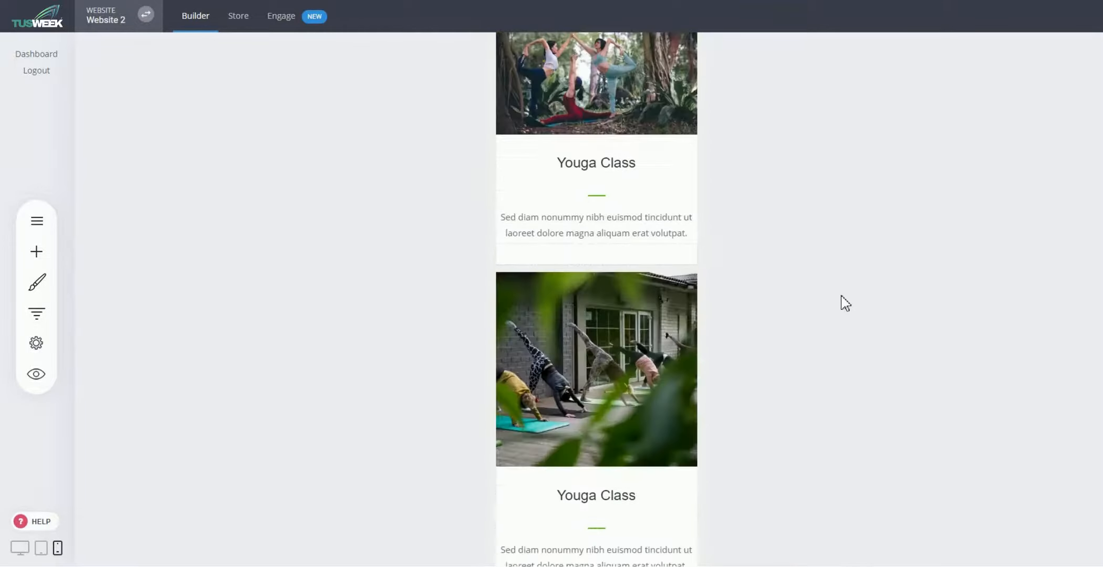
{"action": "mouse_move", "coordinate": [660, 203]}
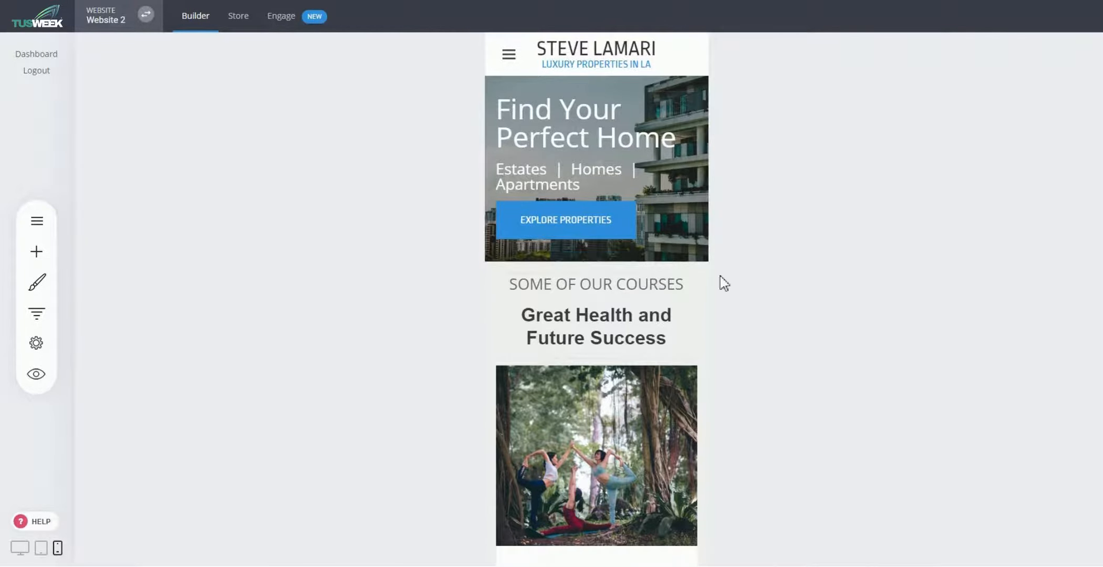
Step: Return to the desktop view and slightly reduce the spacing above the hero block's "Find Your Perfect Home" heading
{"action": "left_click", "coordinate": [19, 548]}
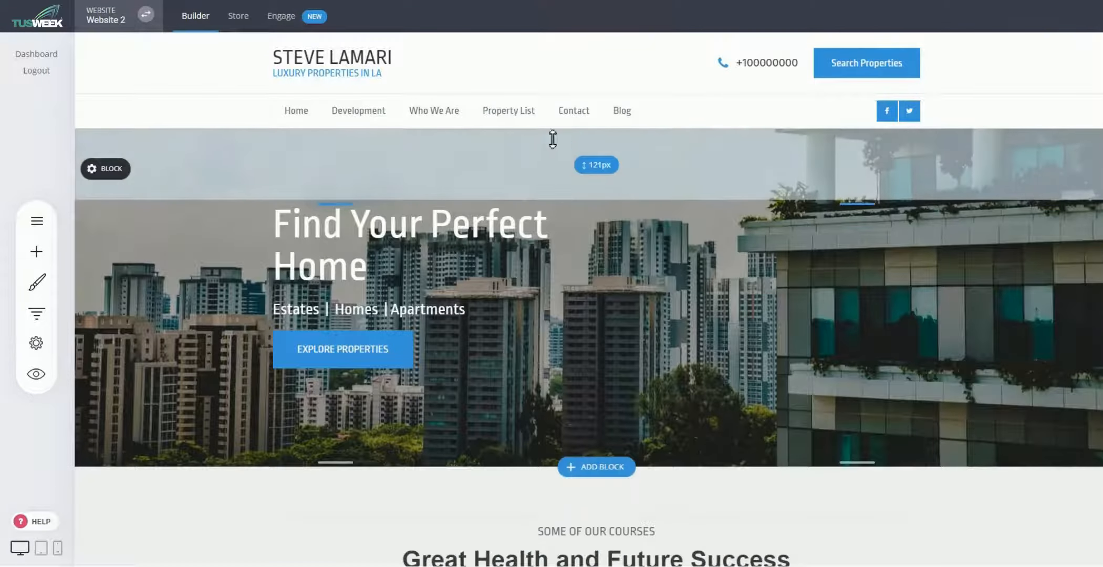
{"action": "left_click_drag", "start_coordinate": [550, 179], "coordinate": [549, 169]}
{"action": "left_click_drag", "start_coordinate": [442, 253], "coordinate": [432, 315]}
{"action": "left_click_drag", "start_coordinate": [400, 215], "coordinate": [388, 310]}
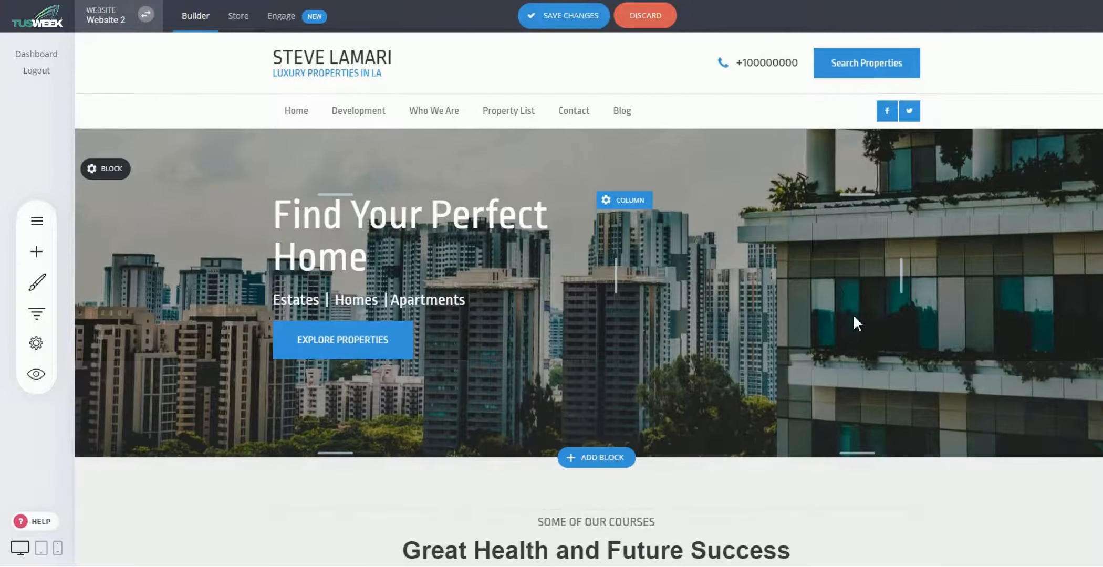
Step: Look through the widgets available for adding to the page
{"action": "scroll", "coordinate": [855, 316], "scroll_direction": "down", "scroll_amount": 10}
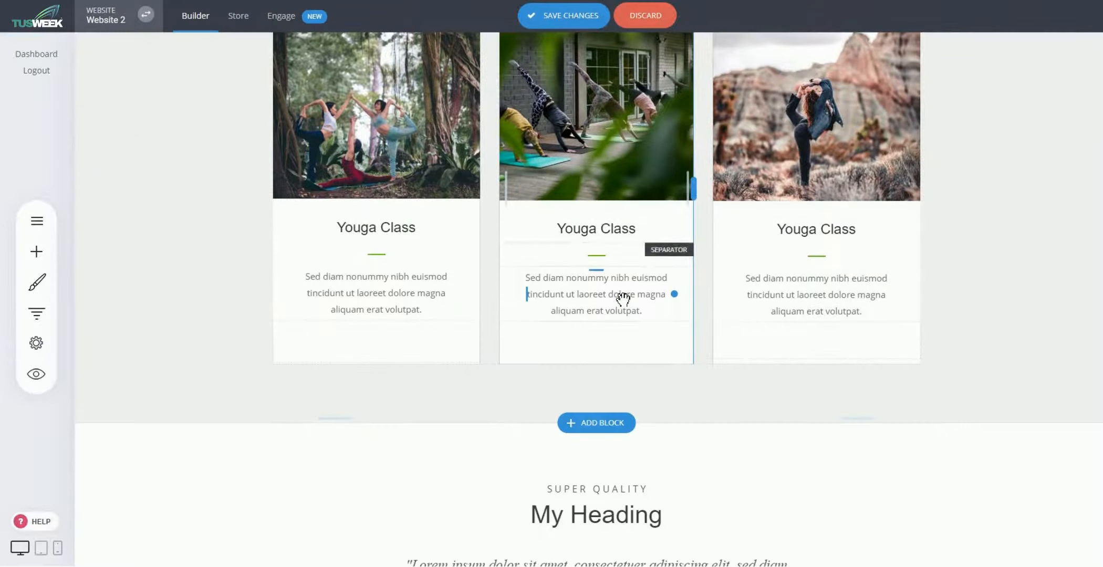
{"action": "left_click", "coordinate": [47, 261]}
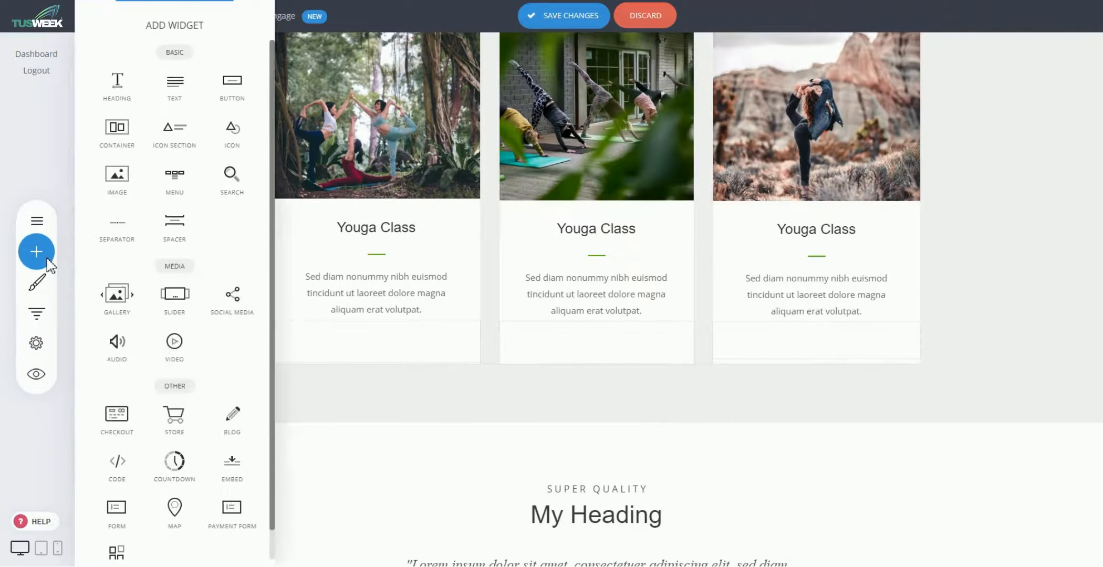
{"action": "left_click", "coordinate": [604, 329]}
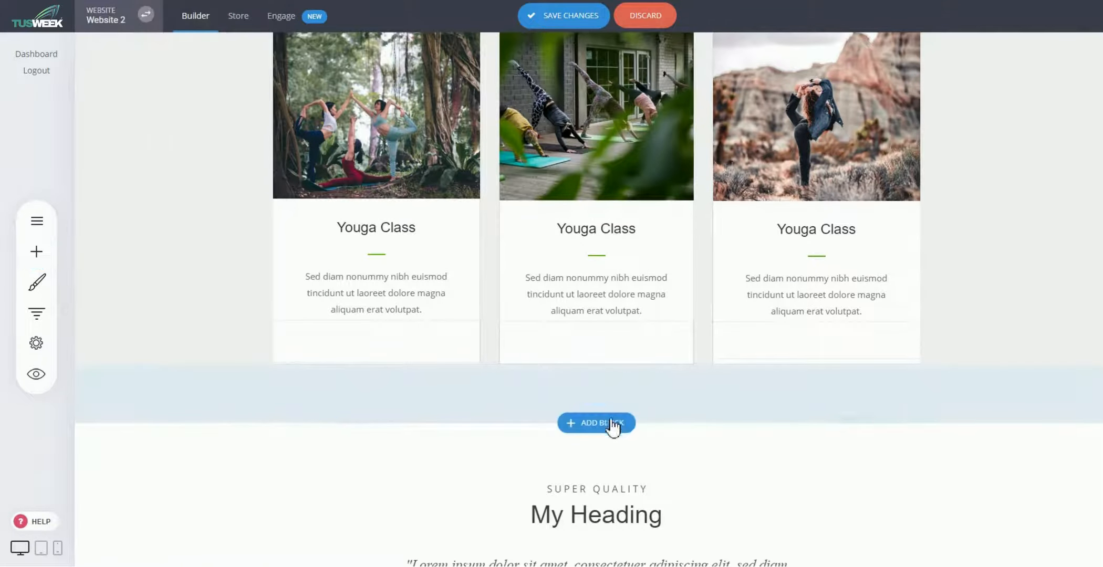
Step: Insert the three-column video testimonials block from the Team & Testimonials category between the "Youga Class" and "My Heading" blocks
{"action": "left_click", "coordinate": [609, 423]}
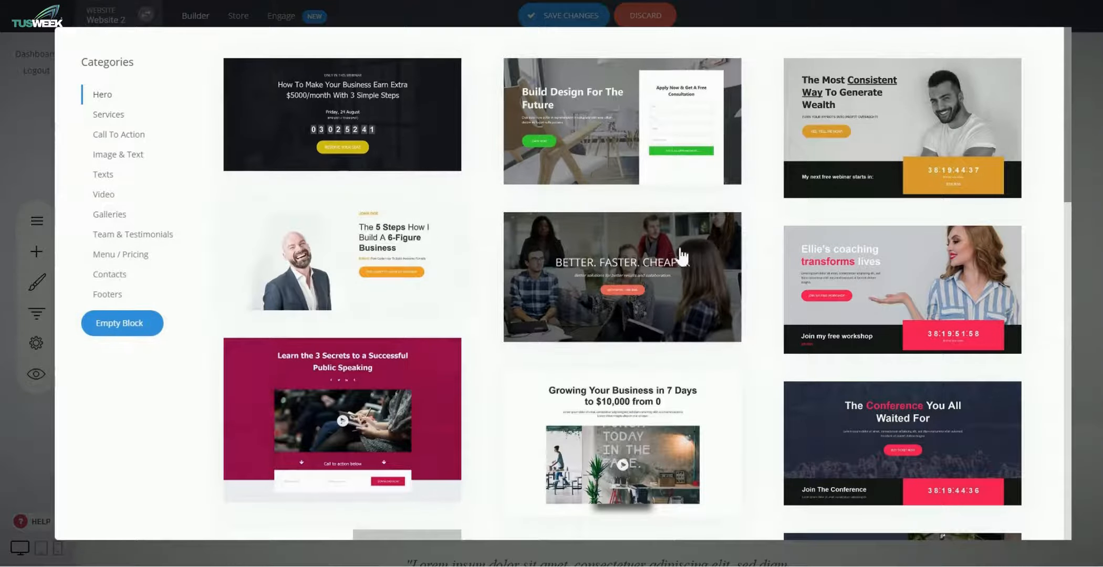
{"action": "scroll", "coordinate": [683, 257], "scroll_direction": "down", "scroll_amount": 5}
{"action": "left_click", "coordinate": [126, 241]}
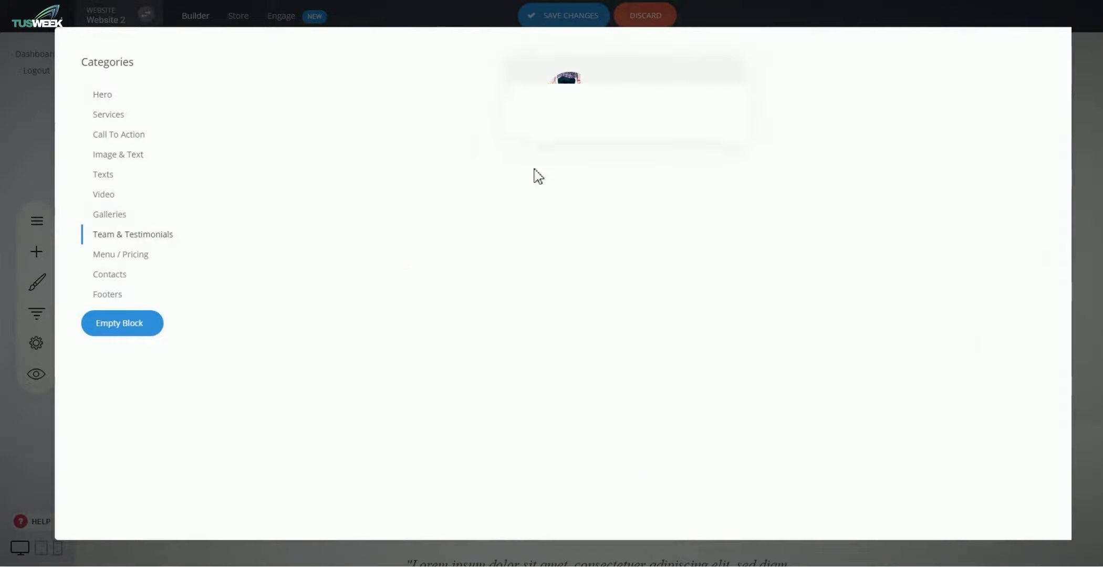
{"action": "left_click", "coordinate": [586, 216]}
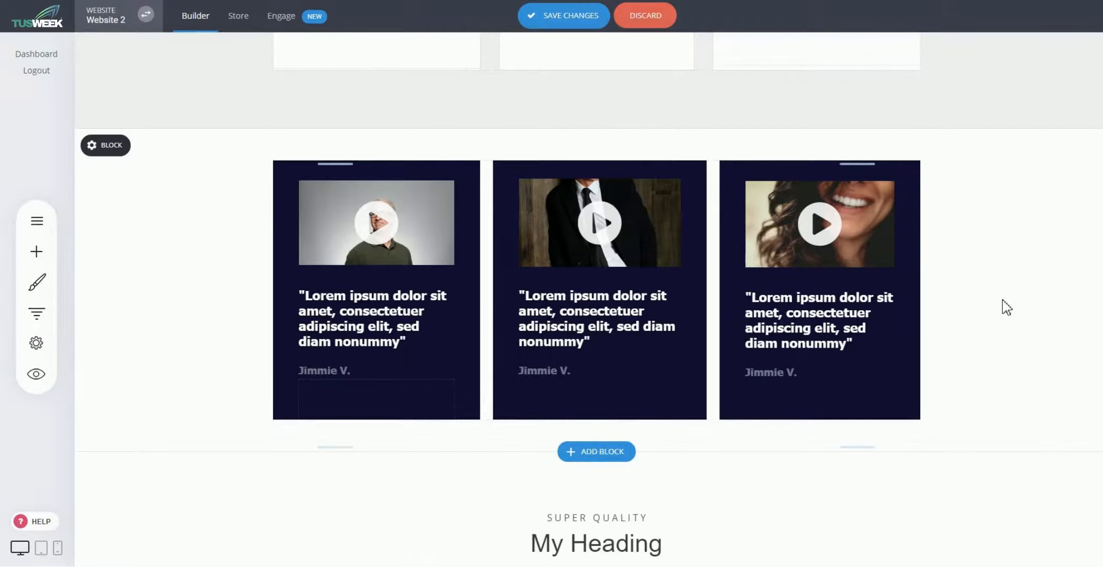
{"action": "scroll", "coordinate": [1005, 306], "scroll_direction": "down", "scroll_amount": 8}
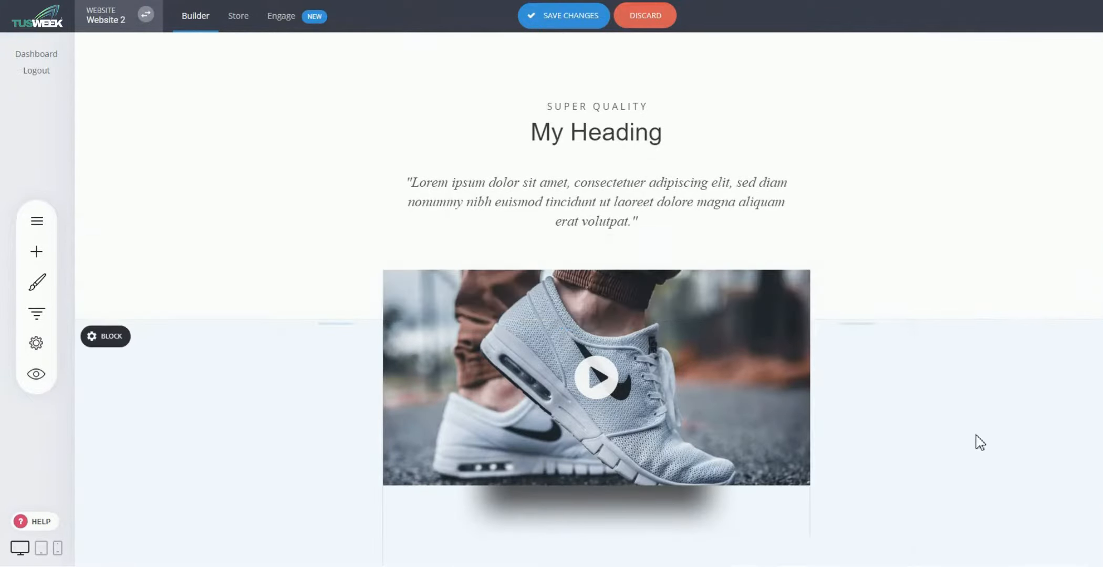
{"action": "scroll", "coordinate": [994, 438], "scroll_direction": "down", "scroll_amount": 5}
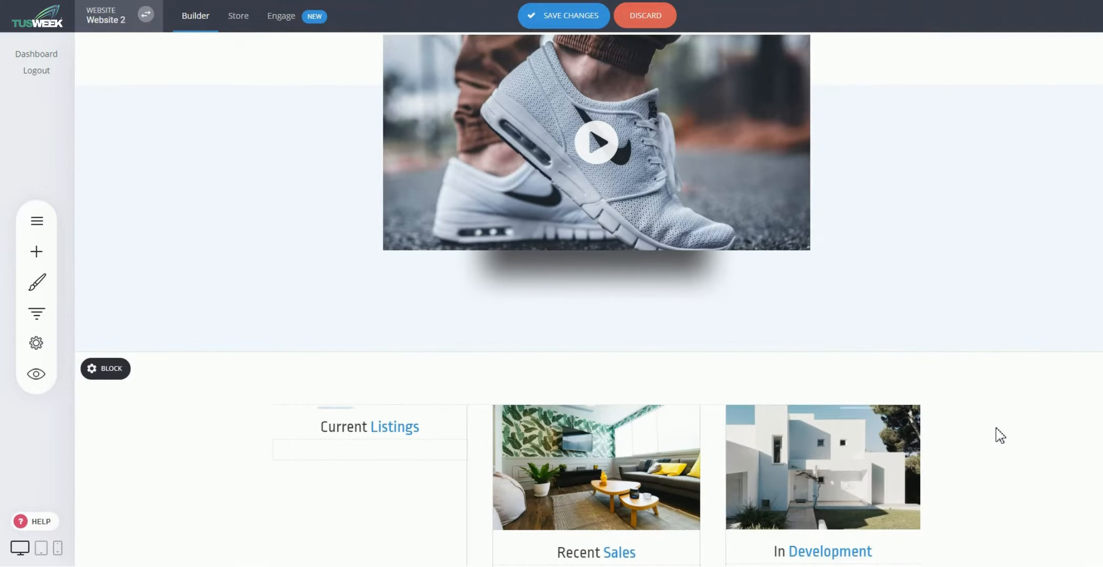